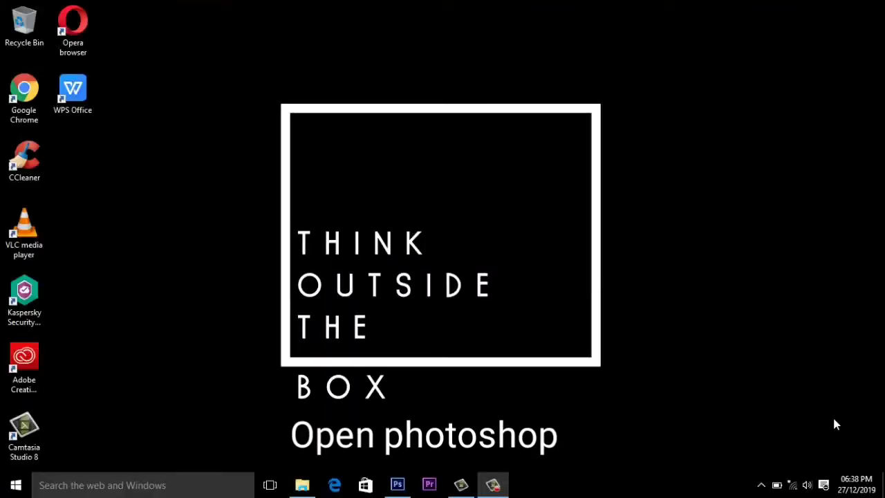
# - Create a new white-background 1920×1080 px document at 300 ppi
pyautogui.click(400, 483)
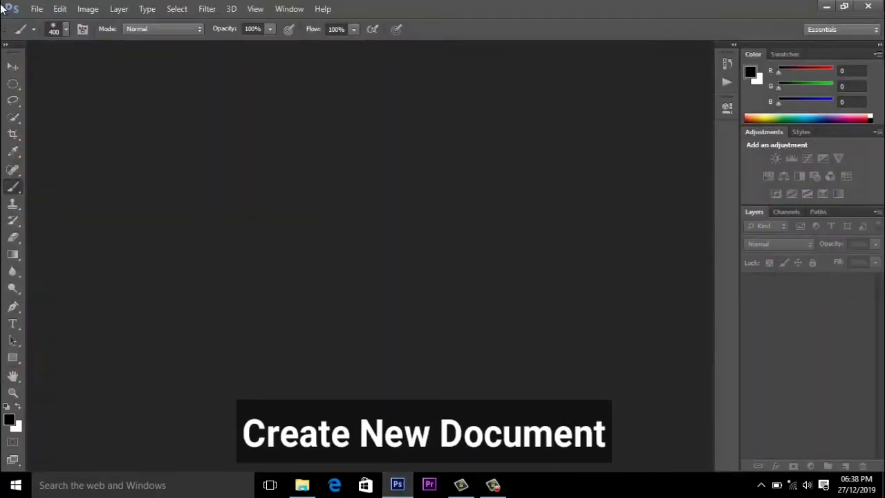
pyautogui.click(36, 9)
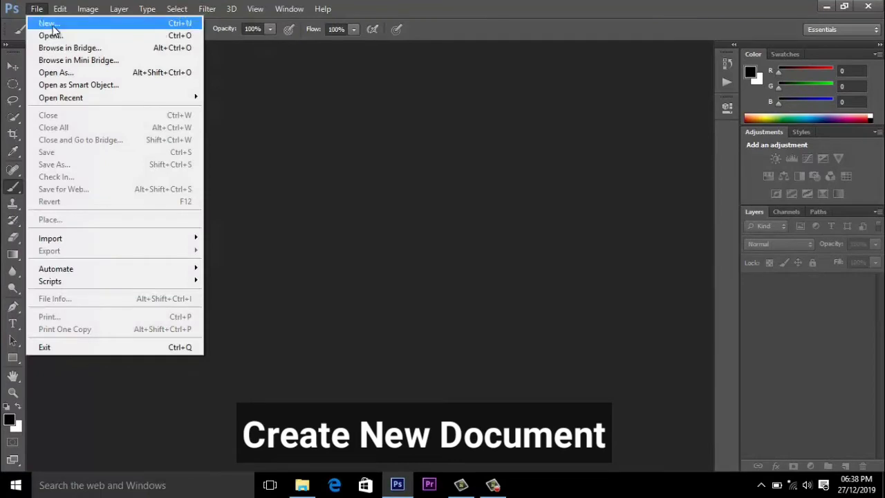
pyautogui.click(50, 24)
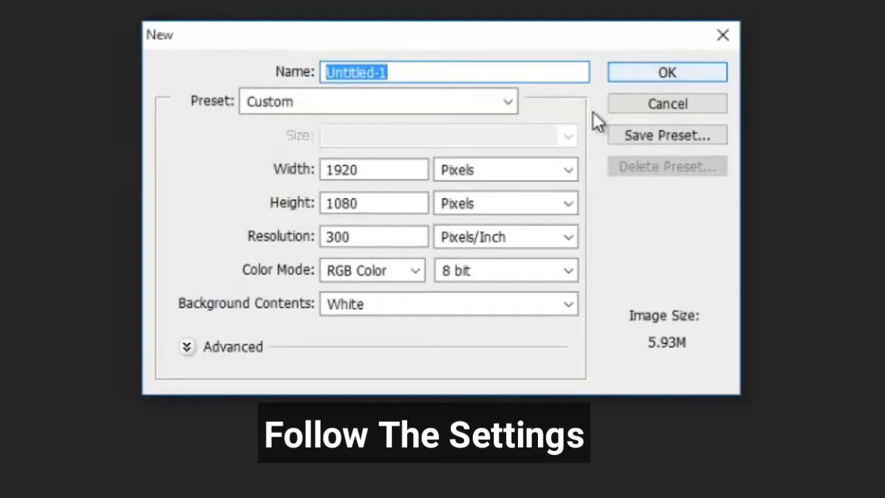
pyautogui.click(390, 170)
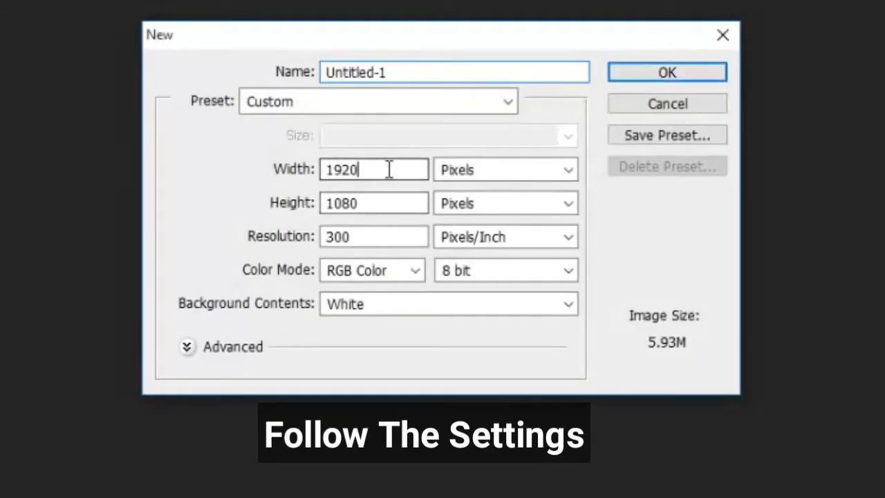
pyautogui.click(388, 202)
pyautogui.click(391, 237)
pyautogui.click(391, 305)
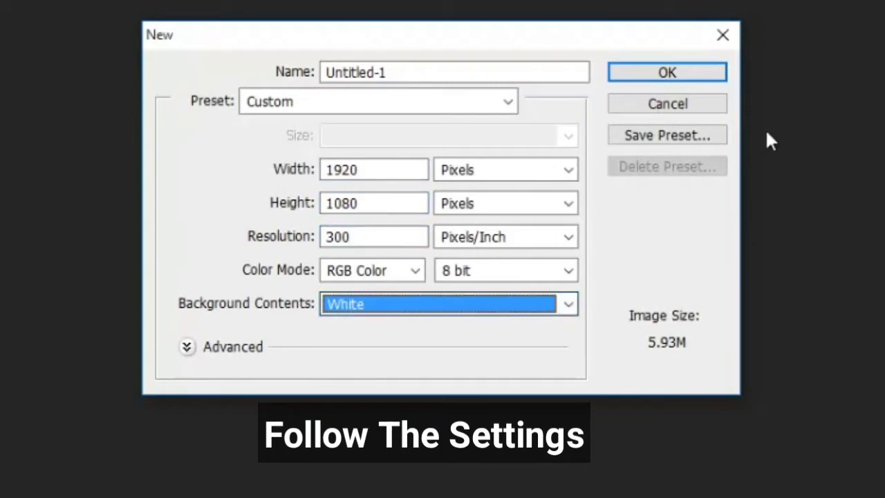
pyautogui.click(661, 73)
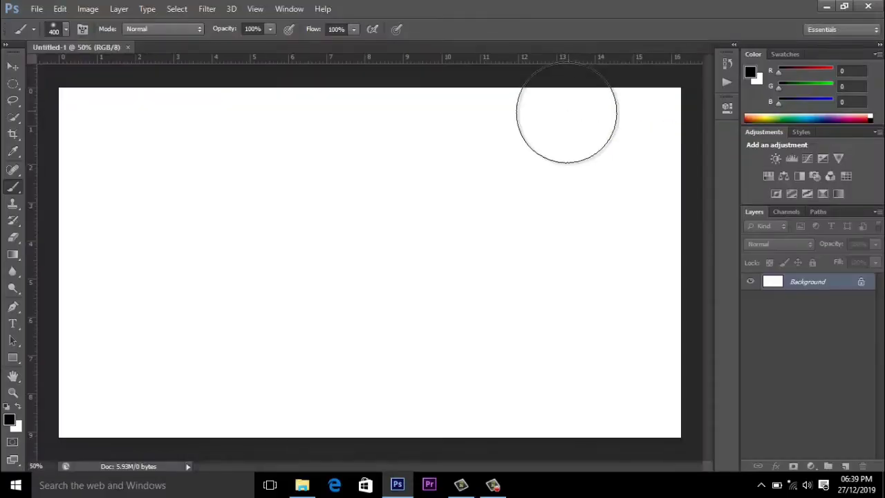
# - With the Move tool active, drag road-220058_1280.jpg from the pictures folder into the document
pyautogui.click(9, 68)
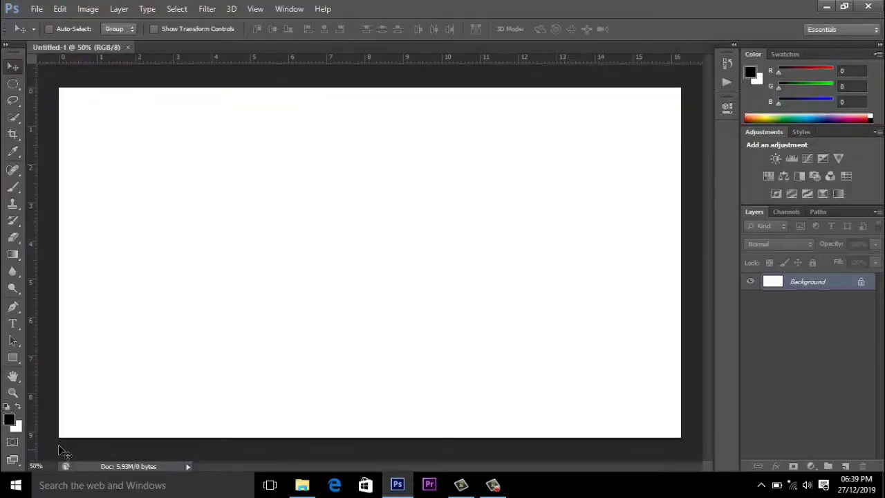
pyautogui.scroll(-1, 328, 320)
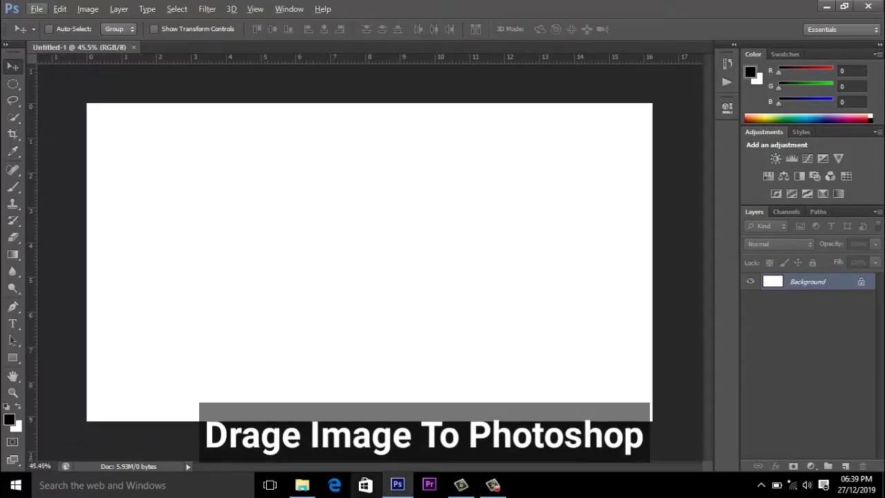
pyautogui.scroll(-1, 450, 304)
pyautogui.click(302, 484)
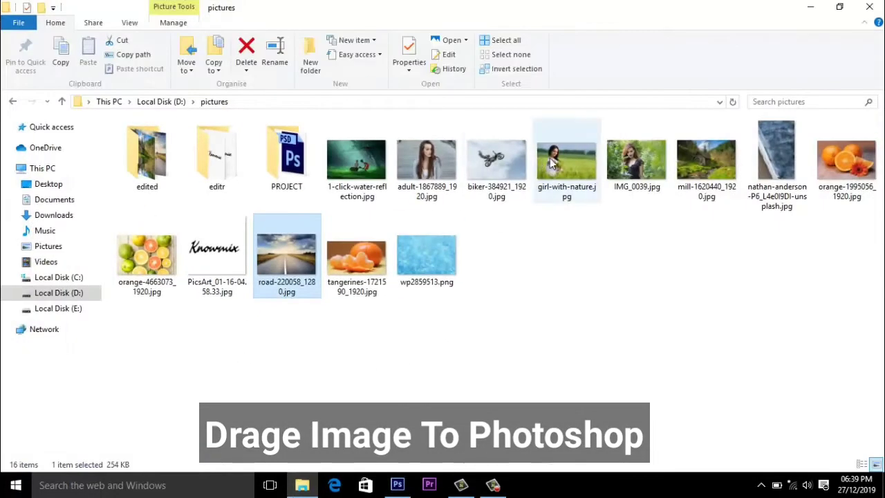
pyautogui.moveTo(289, 254); pyautogui.dragTo(387, 283)
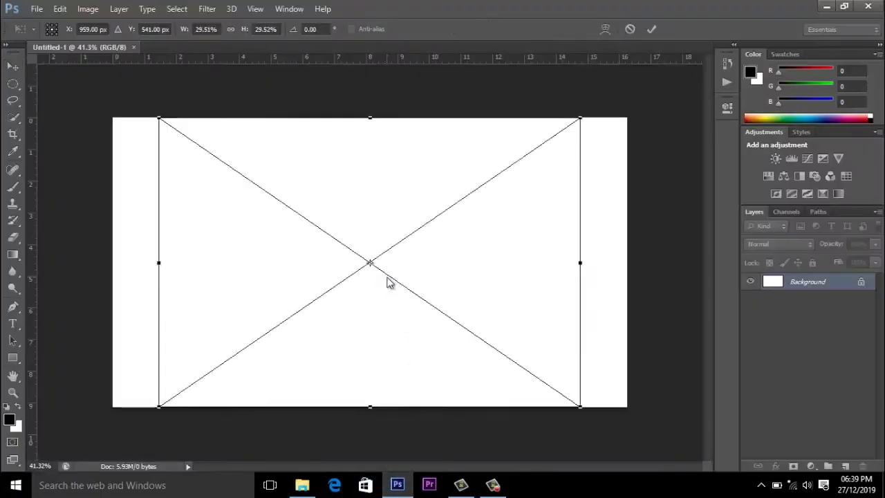
# - Scale and position the road photo to cover the whole canvas and commit it
pyautogui.moveTo(392, 251); pyautogui.dragTo(332, 199)
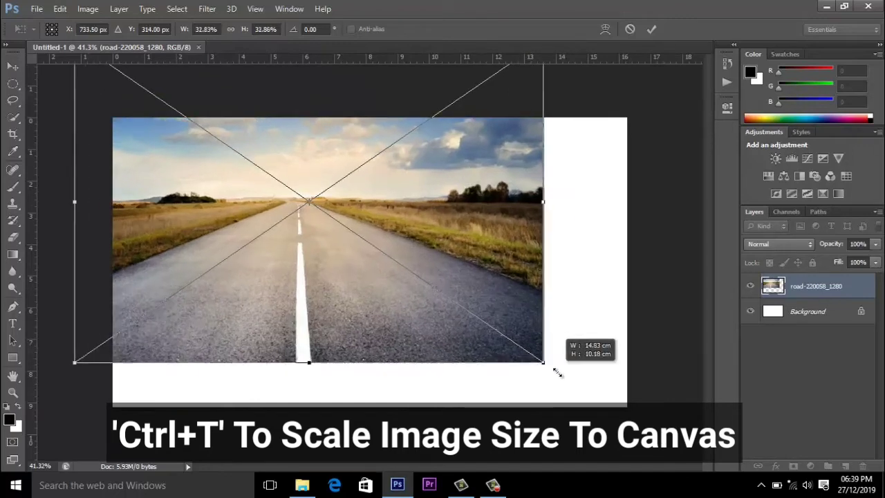
pyautogui.moveTo(523, 348); pyautogui.dragTo(584, 392)
pyautogui.moveTo(502, 213)
pyautogui.mouseDown()
pyautogui.moveTo(538, 265)
pyautogui.moveTo(557, 243)
pyautogui.moveTo(550, 261)
pyautogui.mouseUp()
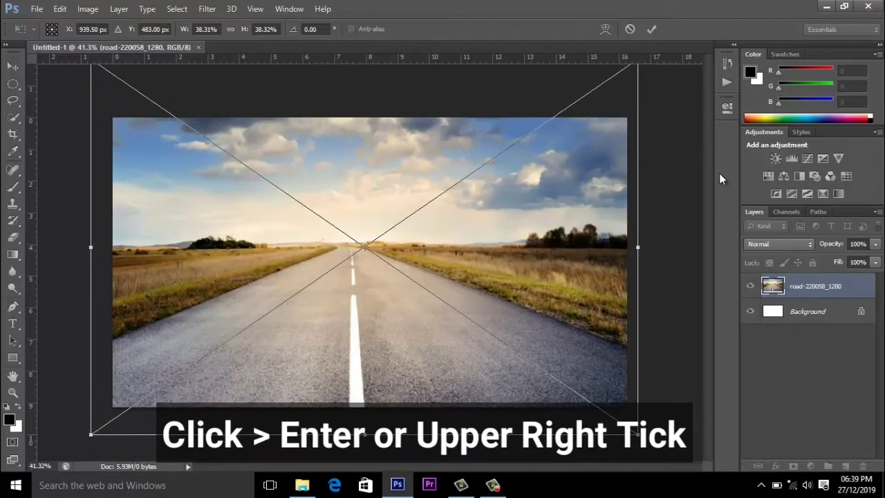
pyautogui.click(648, 30)
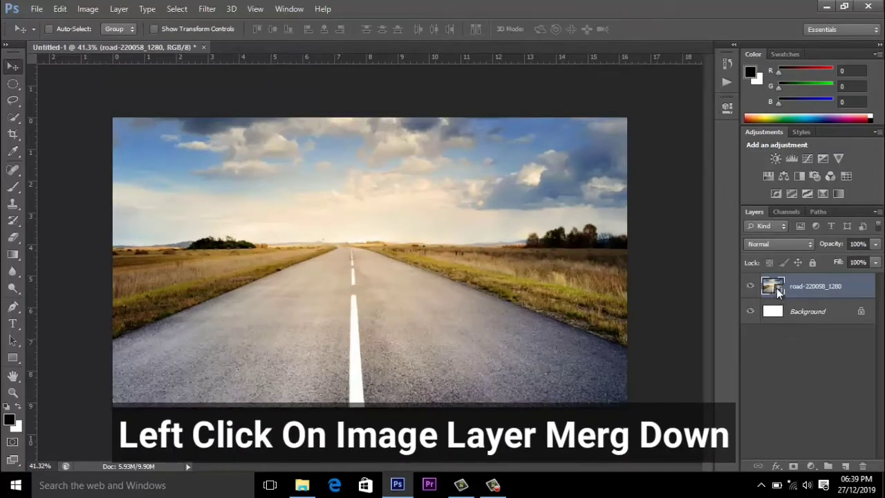
# - Merge the road photo layer down into the Background layer
pyautogui.rightClick(778, 291)
pyautogui.click(813, 290)
pyautogui.rightClick(812, 291)
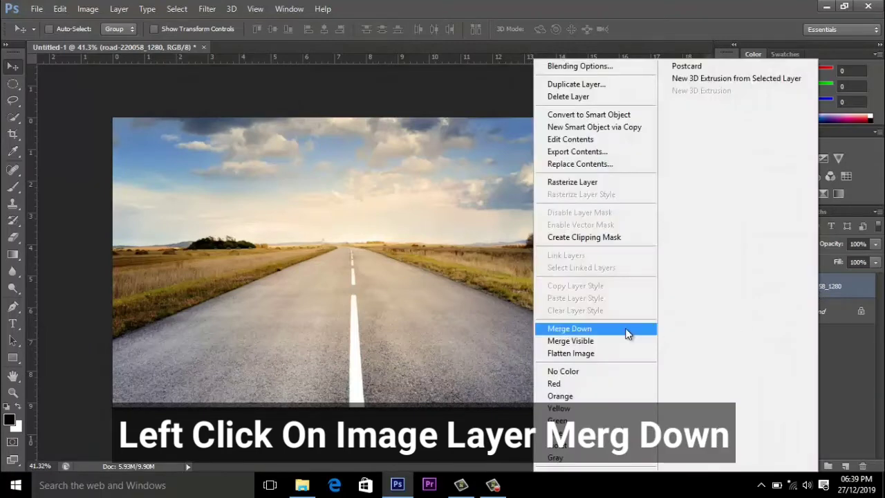
pyautogui.click(568, 328)
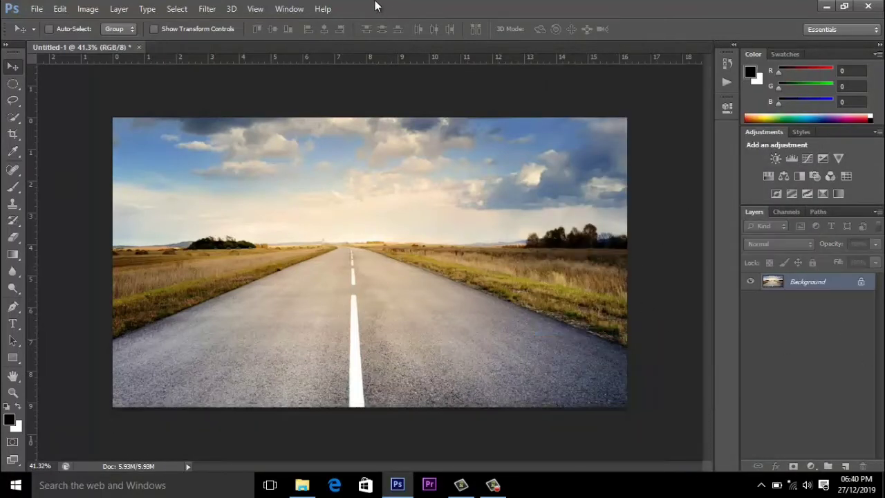
# - Show the rulers and add horizontal and vertical guides crossing at the canvas centre
pyautogui.click(257, 9)
pyautogui.moveTo(265, 201)
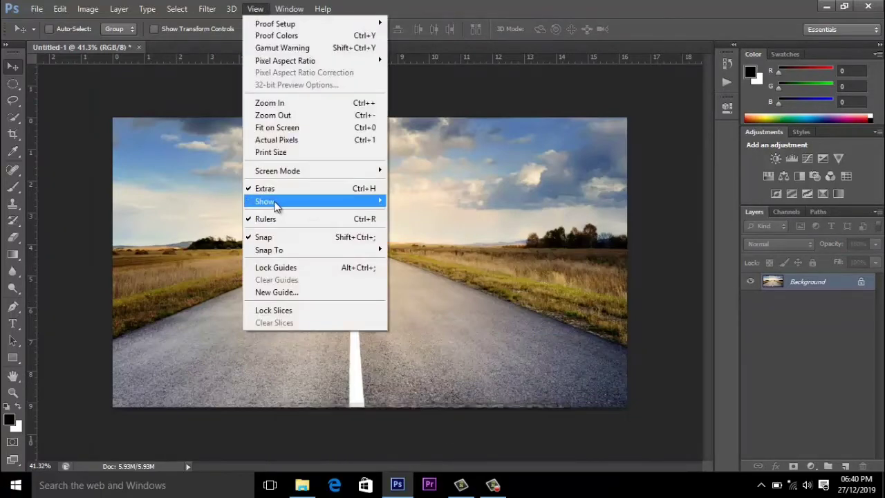
pyautogui.click(282, 220)
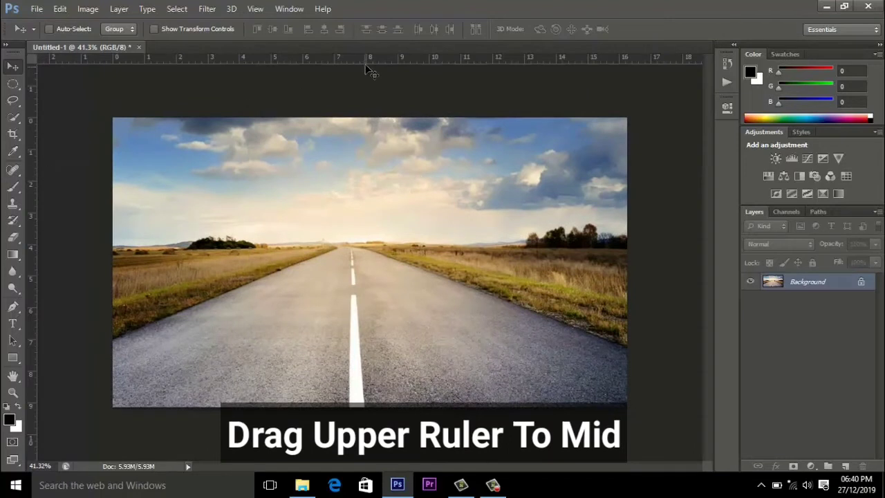
pyautogui.moveTo(368, 61); pyautogui.dragTo(360, 257)
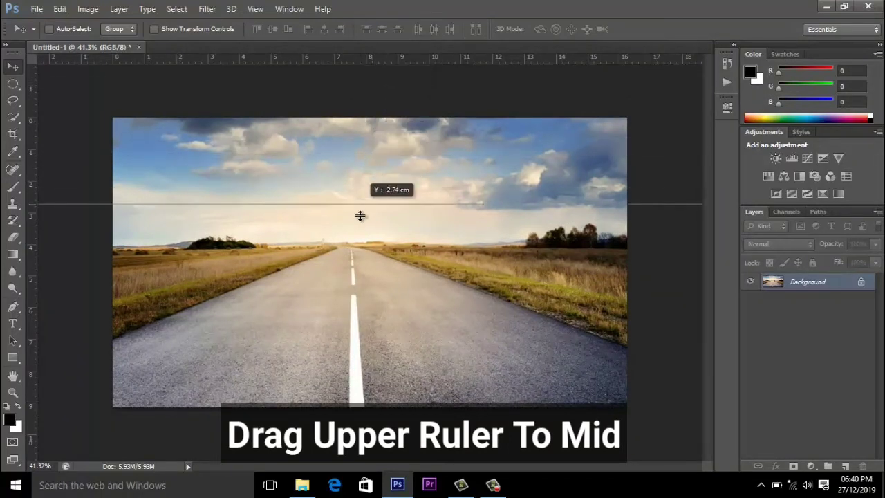
pyautogui.moveTo(360, 258); pyautogui.dragTo(353, 262)
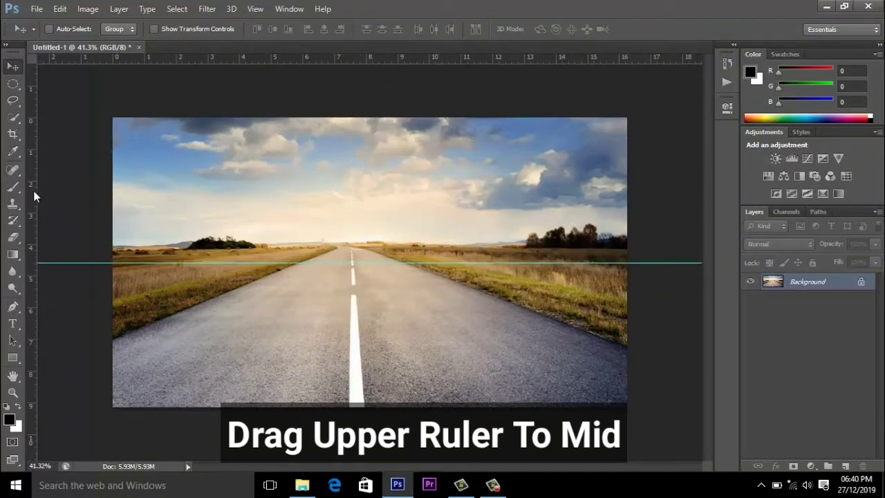
pyautogui.moveTo(35, 190)
pyautogui.mouseDown()
pyautogui.moveTo(350, 207)
pyautogui.moveTo(375, 193)
pyautogui.moveTo(376, 209)
pyautogui.moveTo(322, 217)
pyautogui.moveTo(316, 262)
pyautogui.moveTo(372, 261)
pyautogui.moveTo(357, 253)
pyautogui.mouseUp()
# - On a new layer, fill a black circle about 5.41 cm wide at the guide crossing, then deselect
pyautogui.press('m')
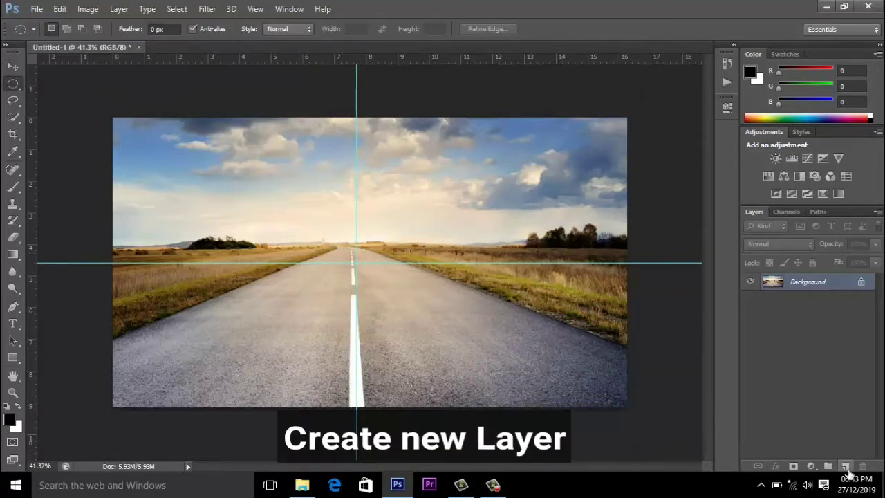
pyautogui.click(845, 467)
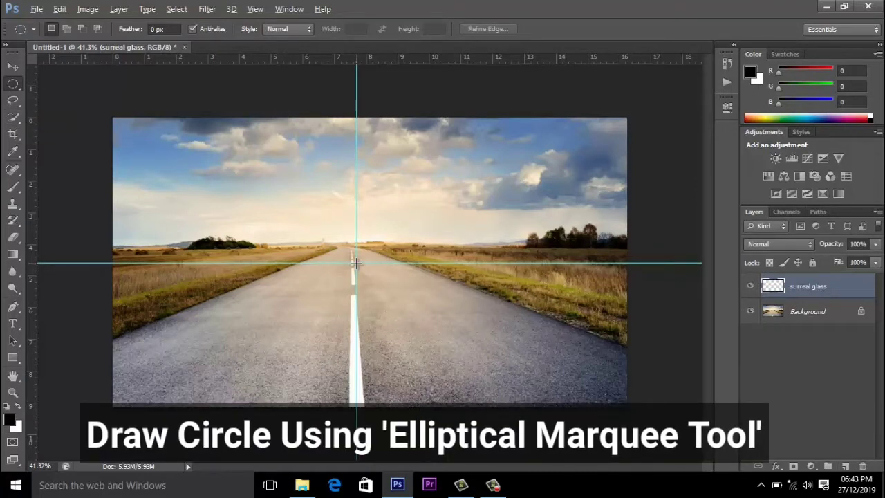
pyautogui.moveTo(355, 262); pyautogui.dragTo(271, 175)
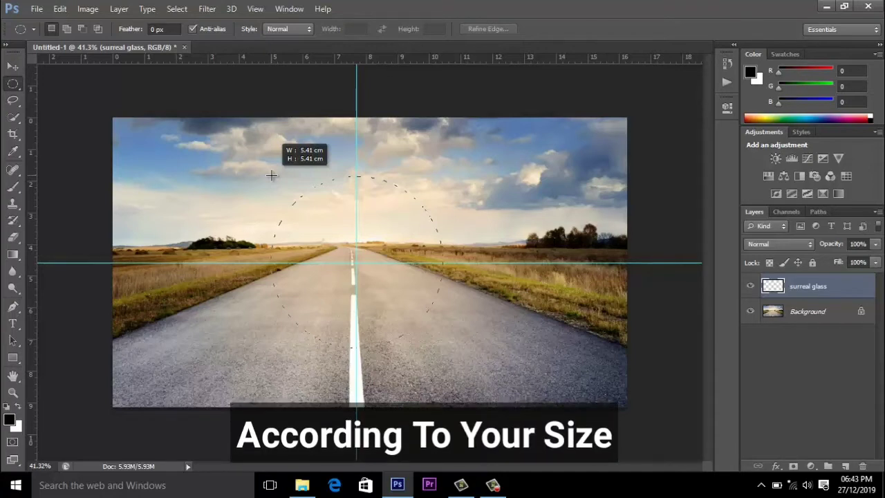
pyautogui.moveTo(272, 176); pyautogui.dragTo(273, 177)
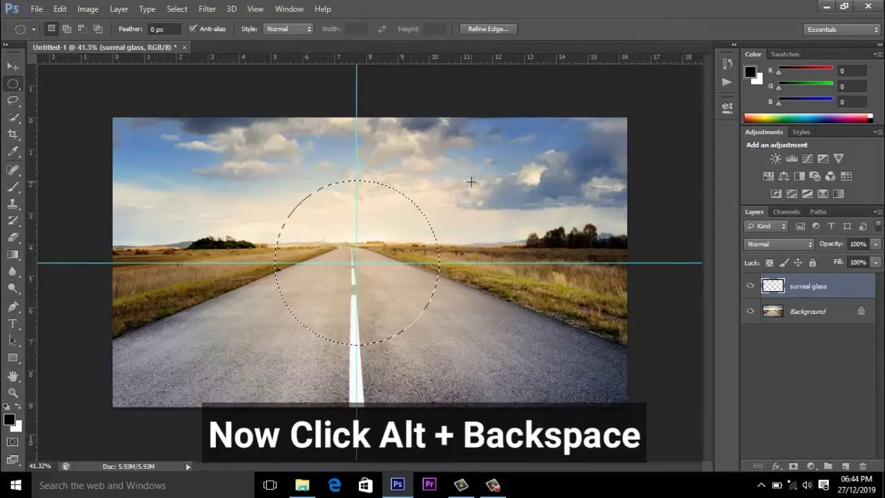
pyautogui.hotkey('alt', 'BackSpace')
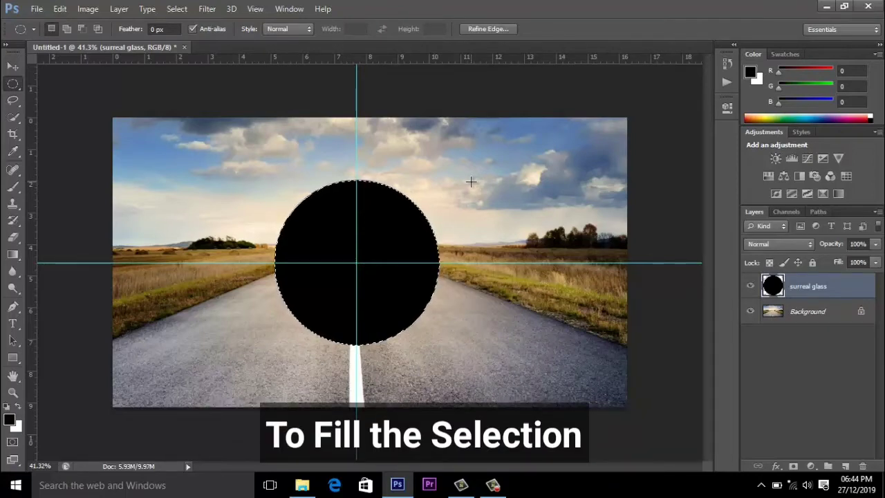
pyautogui.click(171, 10)
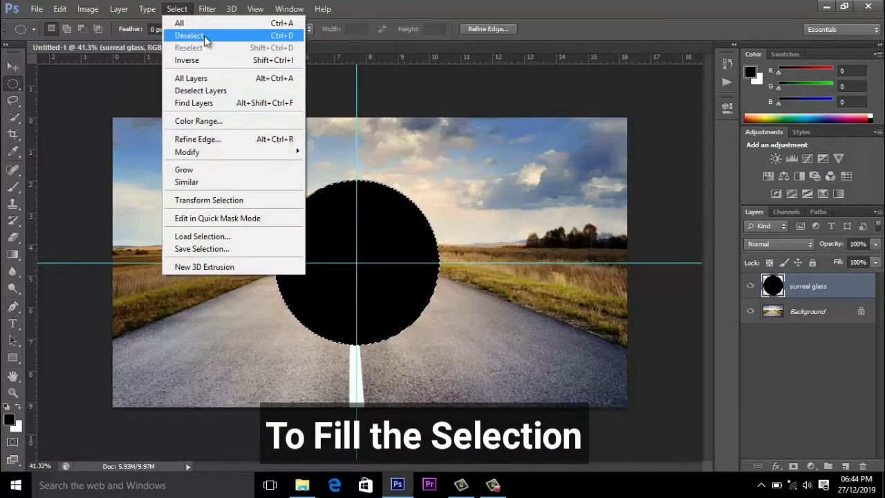
pyautogui.click(190, 33)
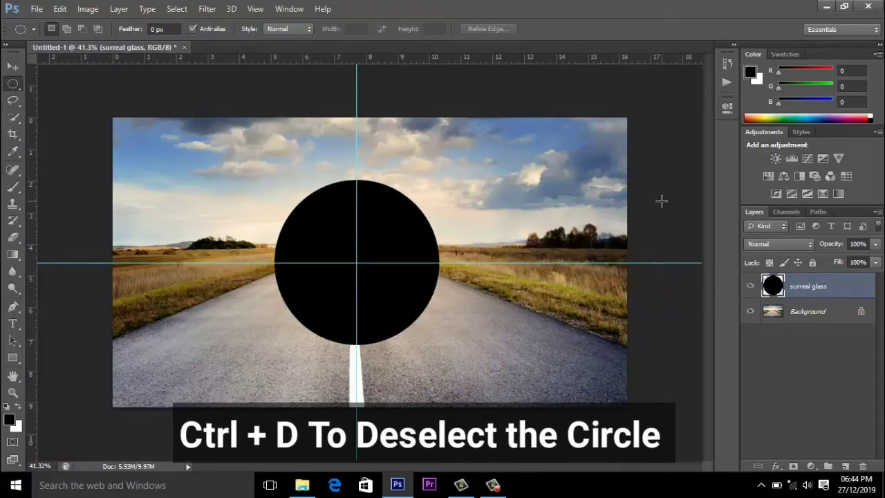
pyautogui.click(812, 316)
# - Duplicate the Background, move the copy above the glass layer, and apply Spherize to it
pyautogui.hotkey('ctrl', 'j')
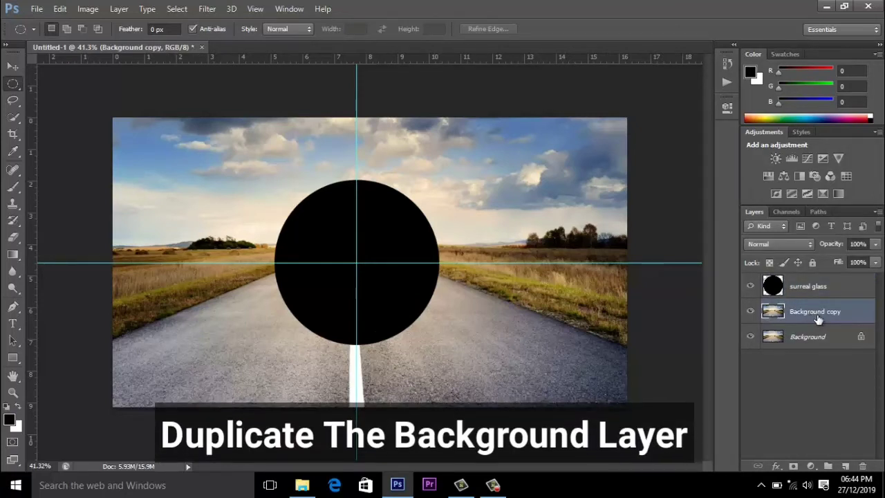
pyautogui.moveTo(844, 315); pyautogui.dragTo(838, 283)
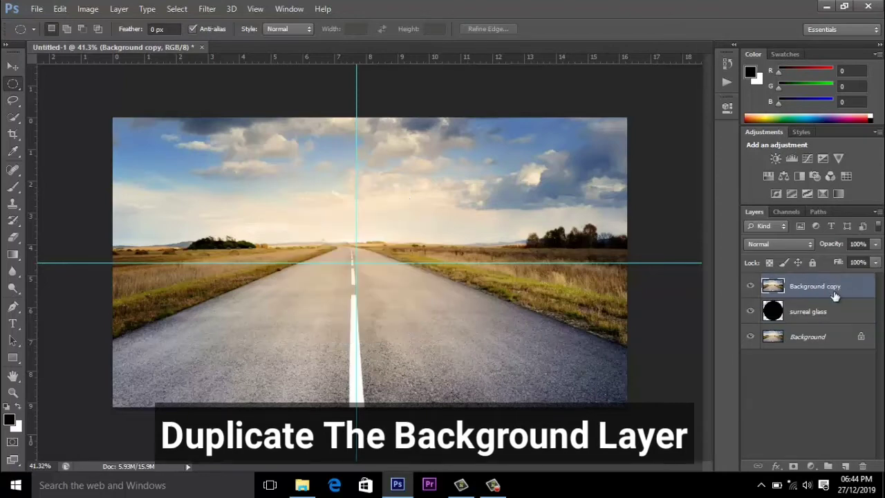
pyautogui.click(207, 9)
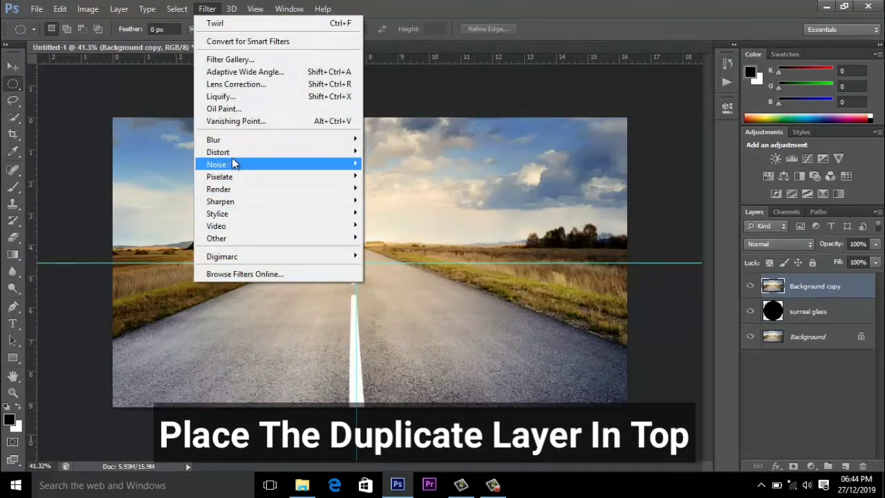
pyautogui.click(399, 211)
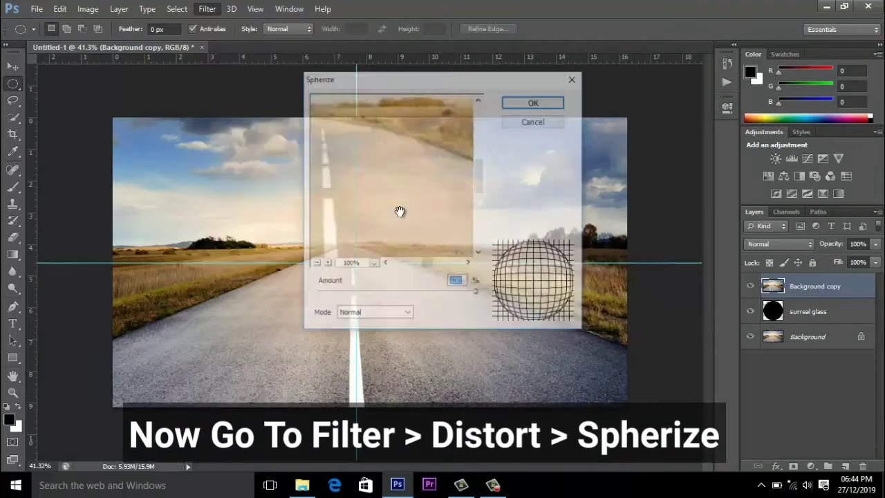
pyautogui.click(535, 102)
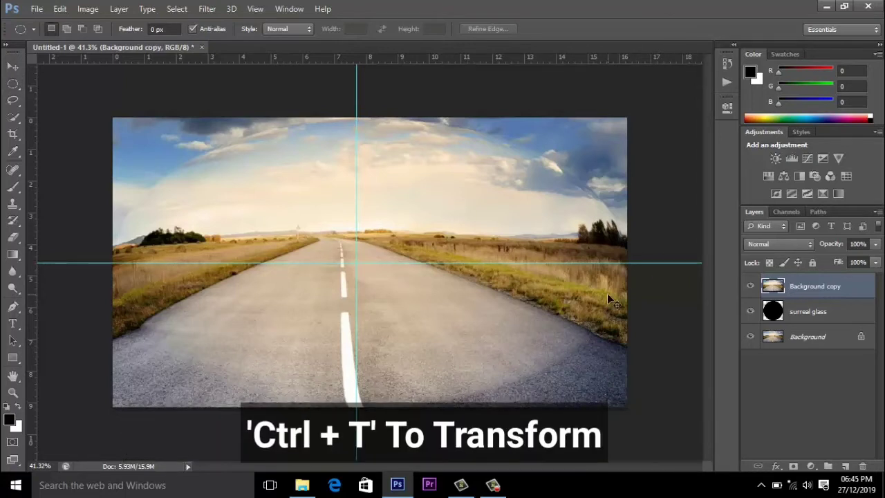
# - Shrink the spherized copy to about 34% × 57% over the circle area
pyautogui.hotkey('ctrl', 't')
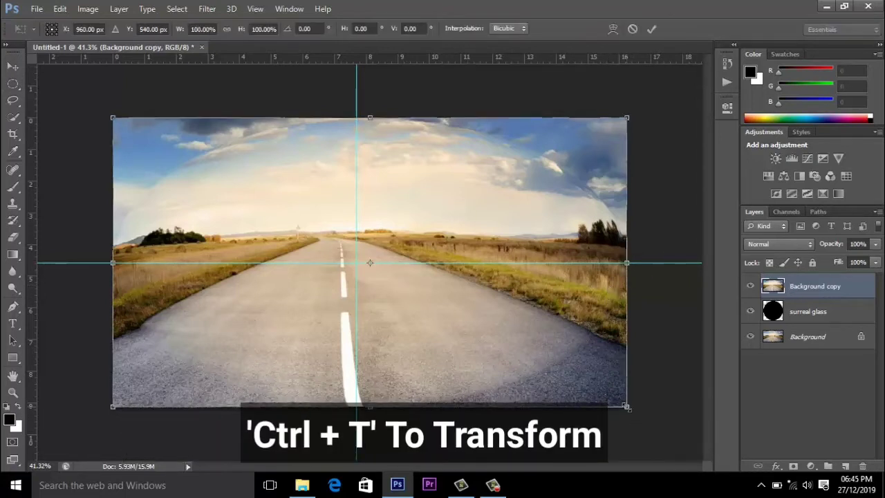
pyautogui.moveTo(626, 407)
pyautogui.mouseDown()
pyautogui.moveTo(536, 353)
pyautogui.moveTo(414, 334)
pyautogui.moveTo(458, 352)
pyautogui.mouseUp()
pyautogui.moveTo(394, 299); pyautogui.dragTo(387, 297)
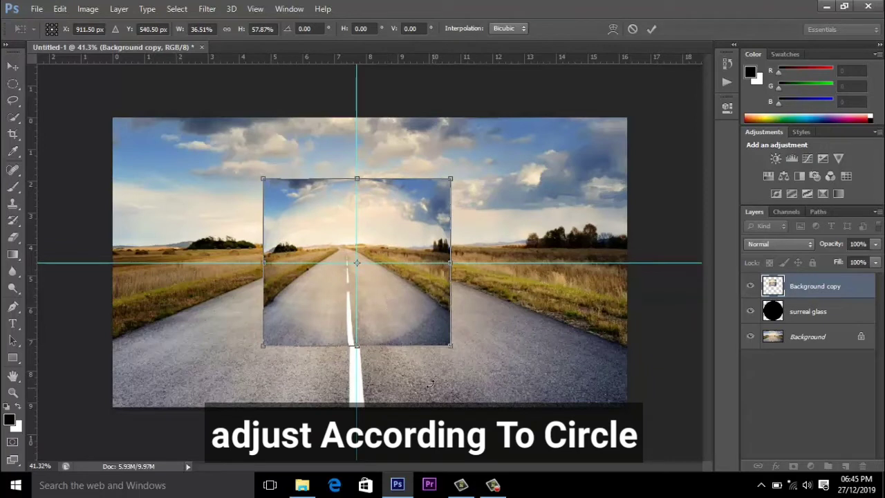
pyautogui.moveTo(448, 343); pyautogui.dragTo(439, 343)
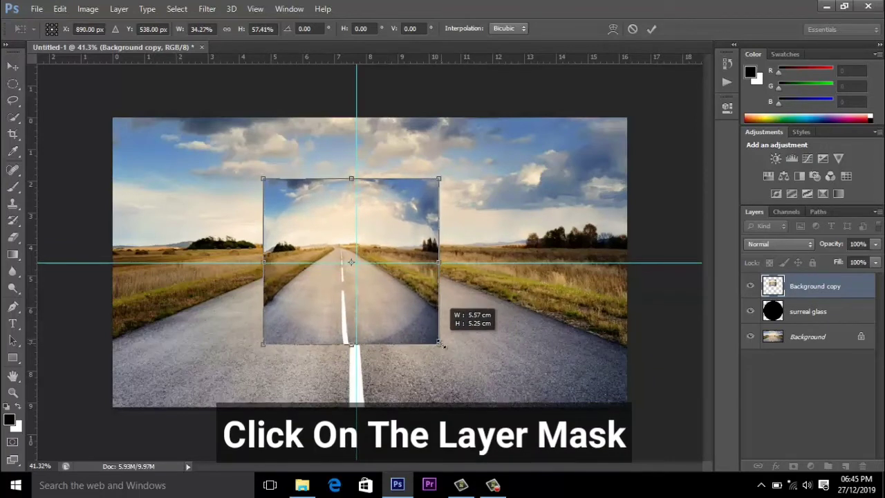
# - Commit the resize, mask the copy to the circle, and reload the glass circle selection
pyautogui.click(652, 29)
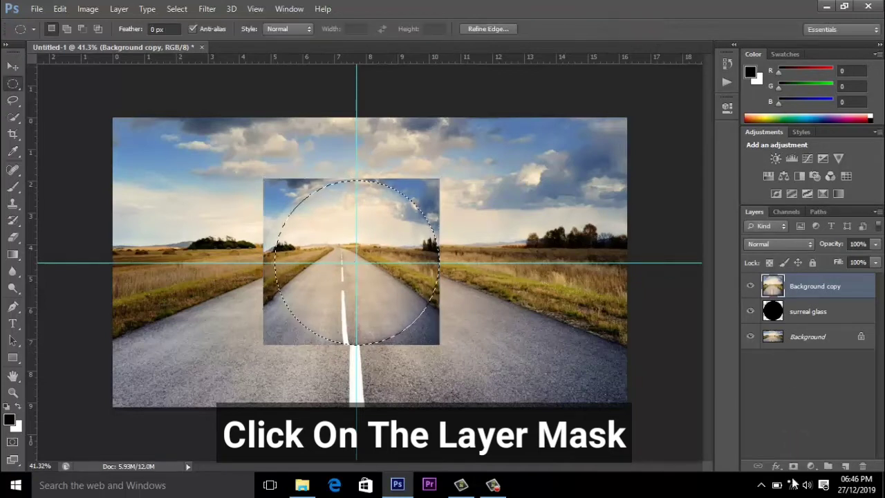
pyautogui.click(793, 466)
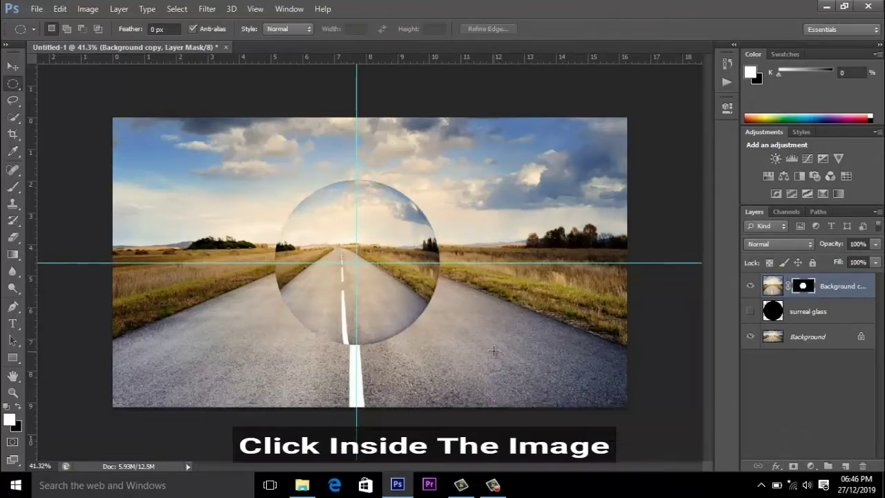
pyautogui.click(777, 288)
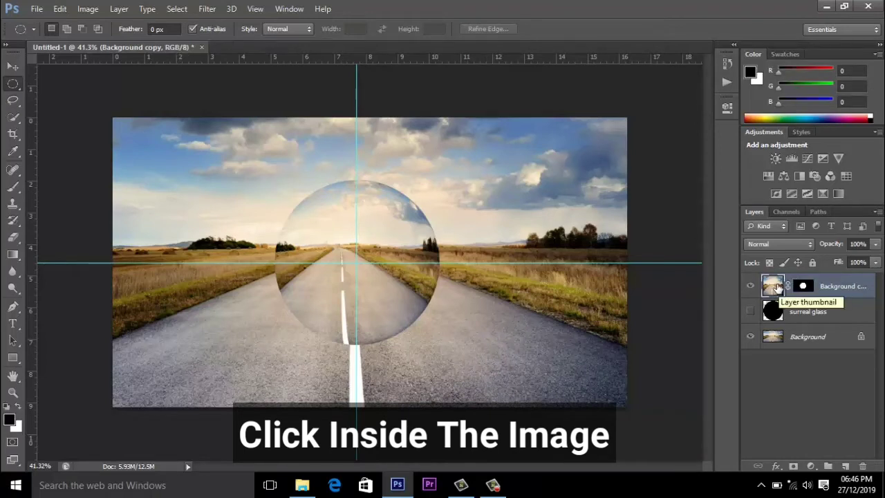
pyautogui.click(208, 9)
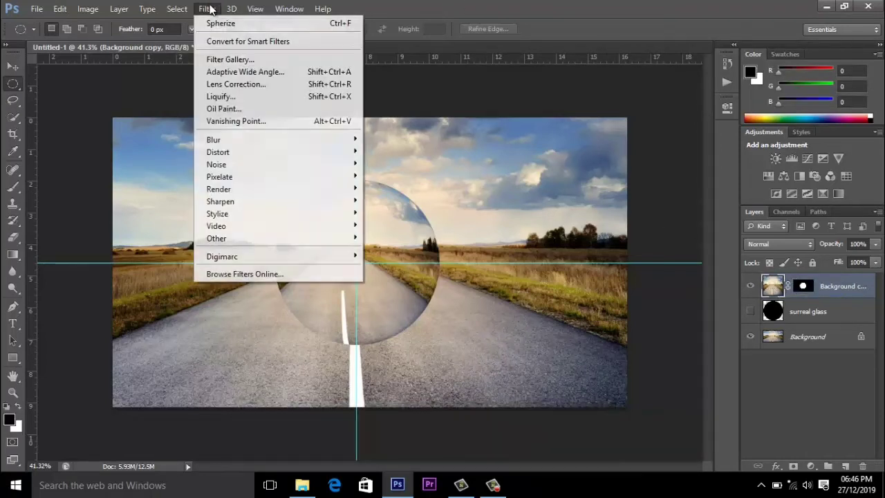
pyautogui.click(208, 9)
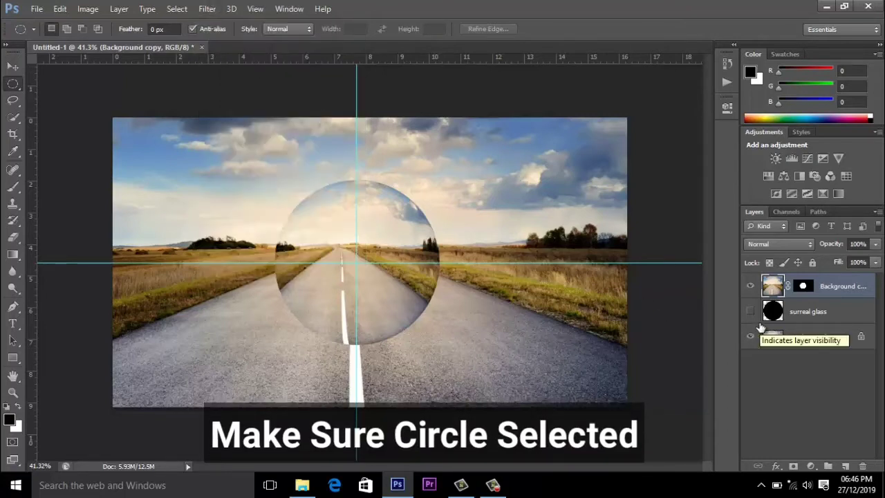
pyautogui.keyDown('ctrl'); pyautogui.click(773, 312); pyautogui.keyUp('ctrl')
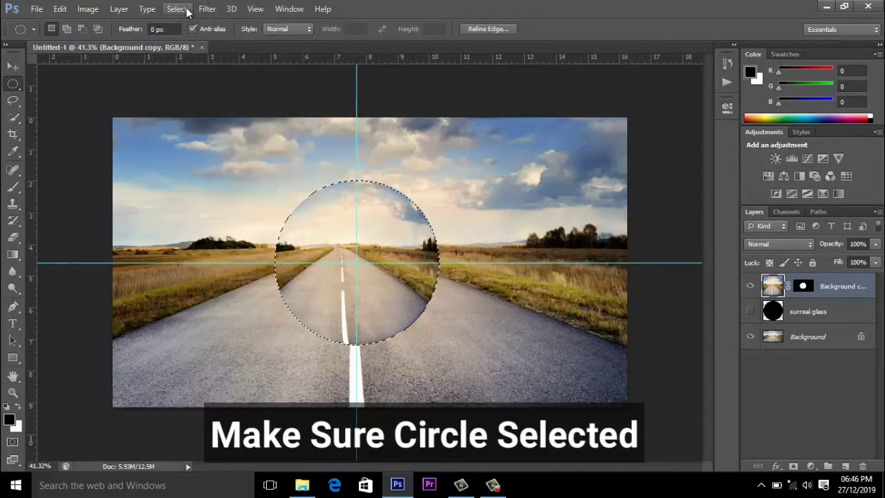
# - Open the Twirl filter with a 33.3% preview and set the angle to 28
pyautogui.click(211, 9)
pyautogui.moveTo(218, 152)
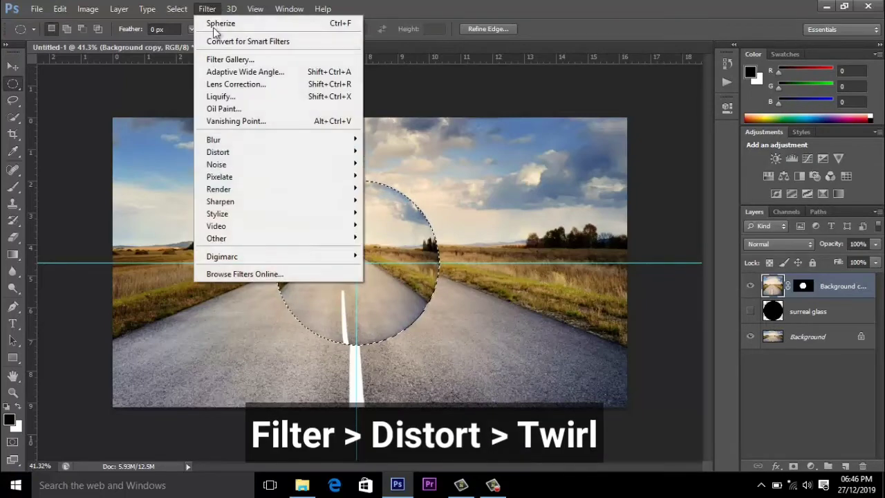
pyautogui.click(394, 225)
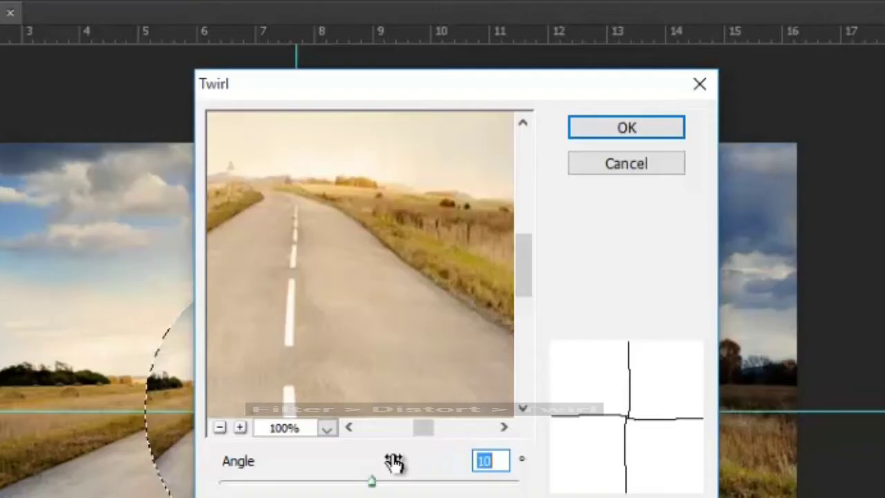
pyautogui.click(329, 428)
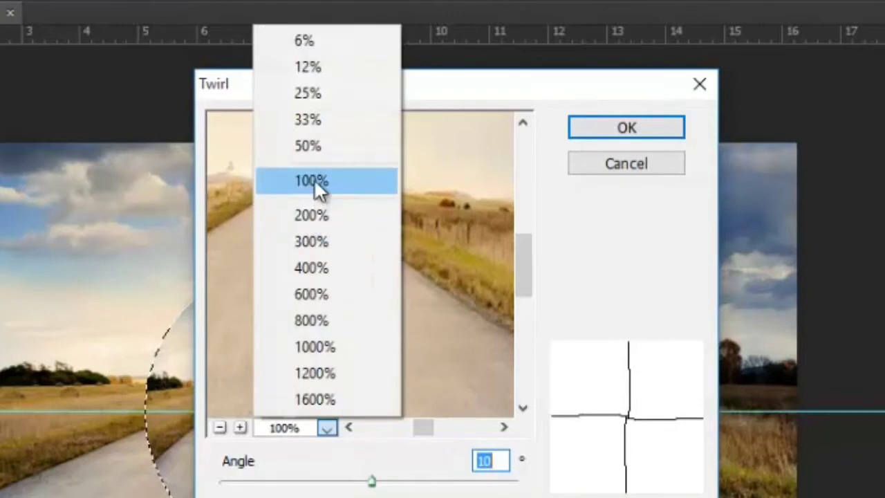
pyautogui.click(307, 146)
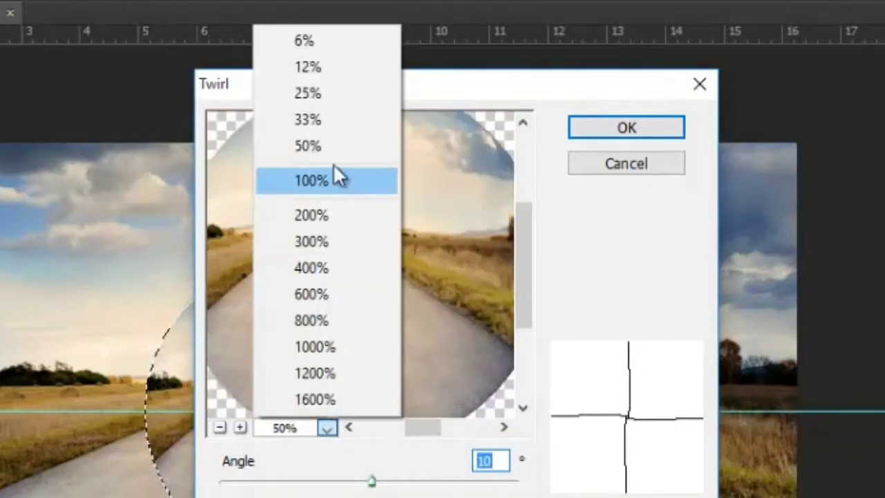
pyautogui.click(307, 117)
pyautogui.moveTo(371, 482); pyautogui.dragTo(374, 482)
# - Apply the twirl, deselect, hide rulers and guides, and add an empty Layer 1
pyautogui.click(636, 134)
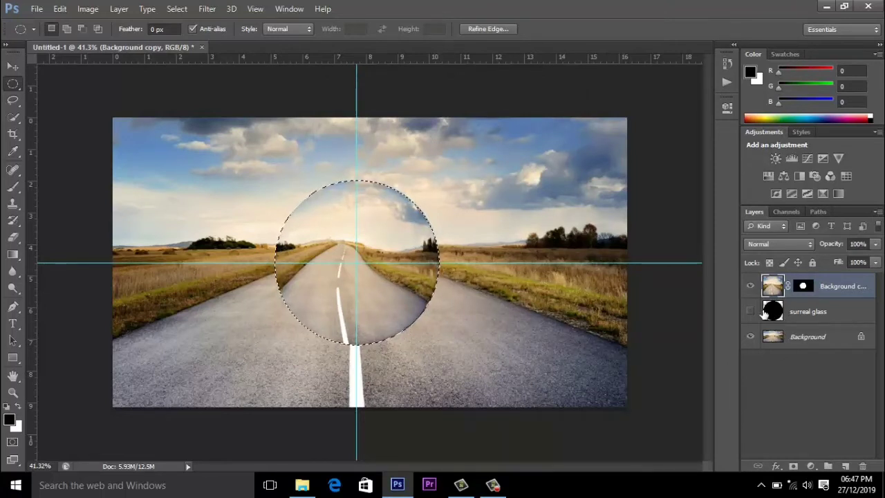
pyautogui.hotkey('ctrl', 'd')
pyautogui.hotkey('ctrl', 'r')
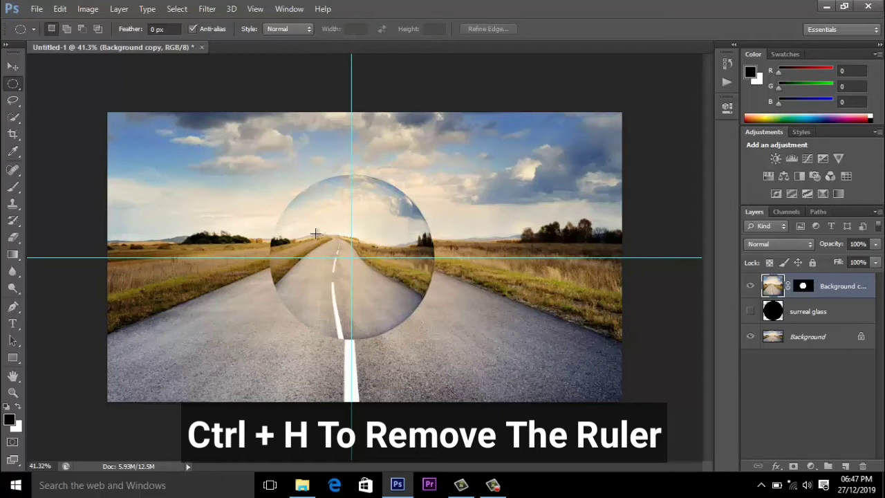
pyautogui.hotkey('ctrl', 'h')
pyautogui.hotkey('ctrl', 'shift', 'alt', 'n')
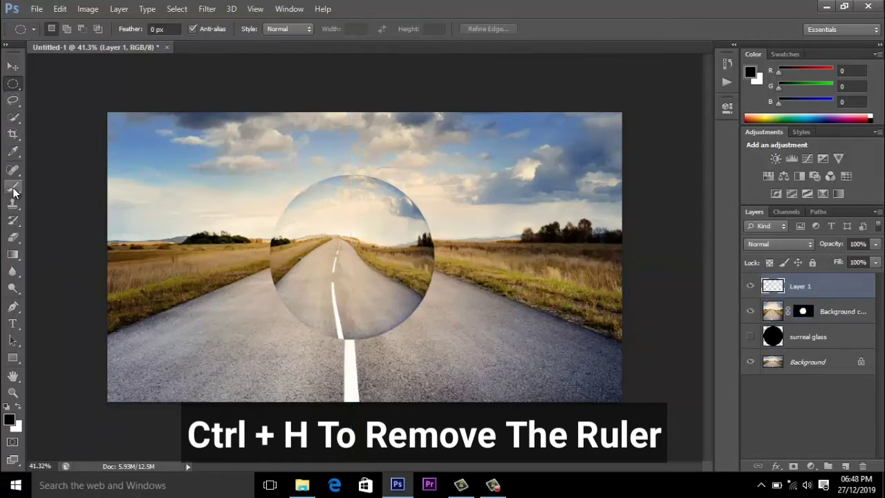
# - With a large soft brush, paint black on the sphere's lower left and white on its upper right
pyautogui.click(13, 188)
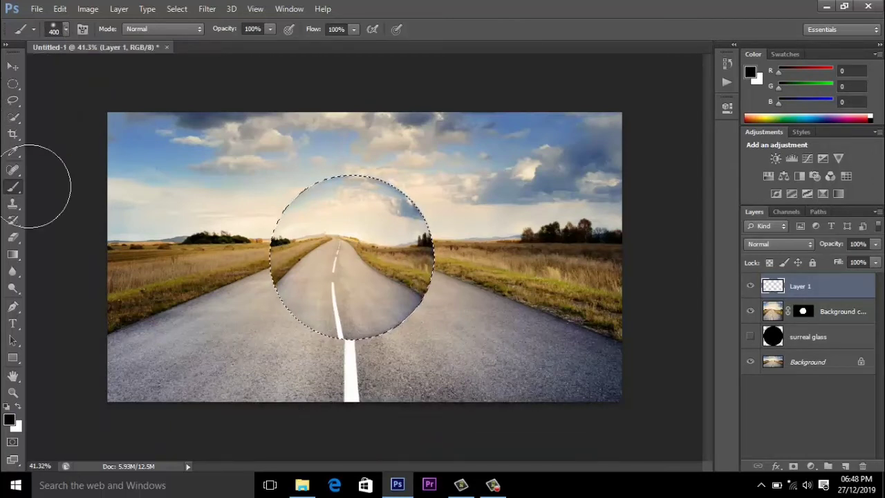
pyautogui.click(65, 27)
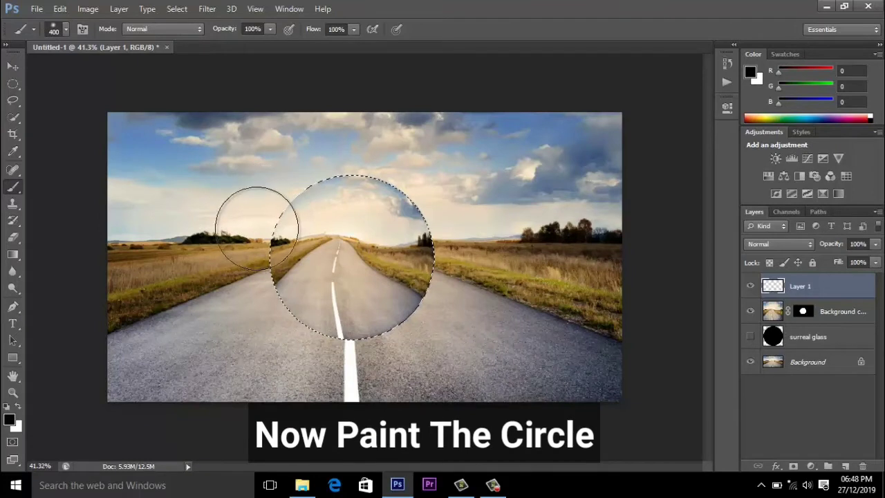
pyautogui.moveTo(253, 228)
pyautogui.mouseDown()
pyautogui.moveTo(289, 306)
pyautogui.moveTo(339, 322)
pyautogui.moveTo(339, 345)
pyautogui.moveTo(355, 316)
pyautogui.moveTo(304, 260)
pyautogui.moveTo(375, 316)
pyautogui.moveTo(424, 336)
pyautogui.mouseUp()
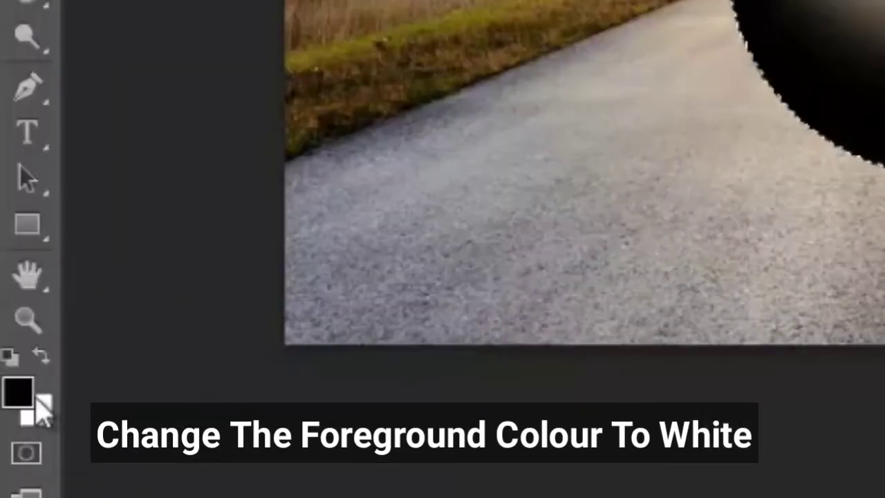
pyautogui.press('x')
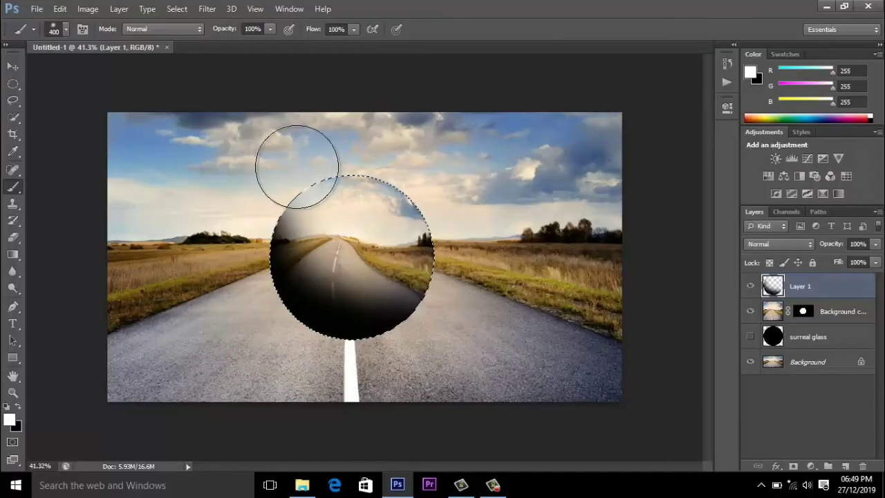
pyautogui.moveTo(297, 167)
pyautogui.mouseDown()
pyautogui.moveTo(394, 182)
pyautogui.moveTo(452, 271)
pyautogui.moveTo(446, 232)
pyautogui.mouseUp()
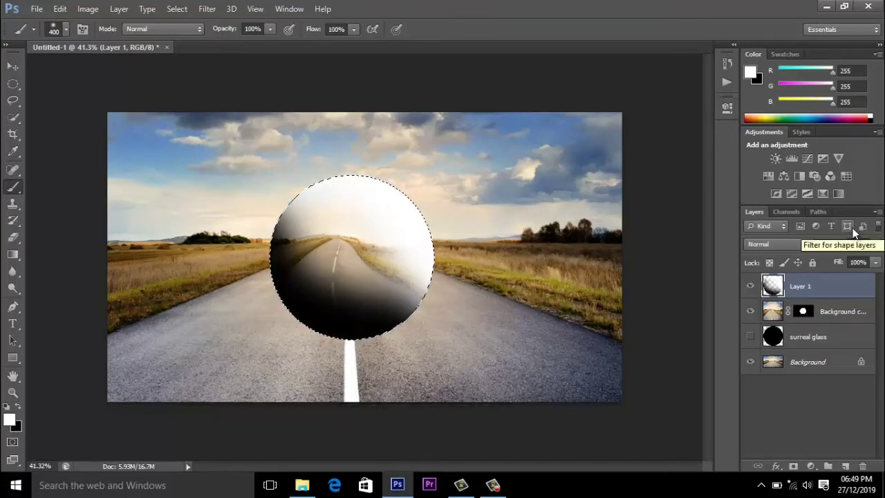
# - Give Layer 1 Soft Light blending at 40% opacity, then select the Background copy
pyautogui.click(767, 244)
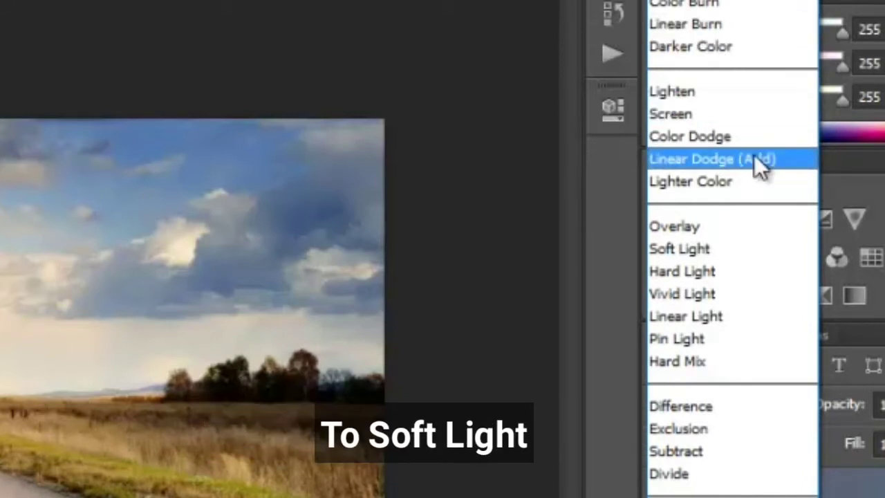
pyautogui.click(727, 249)
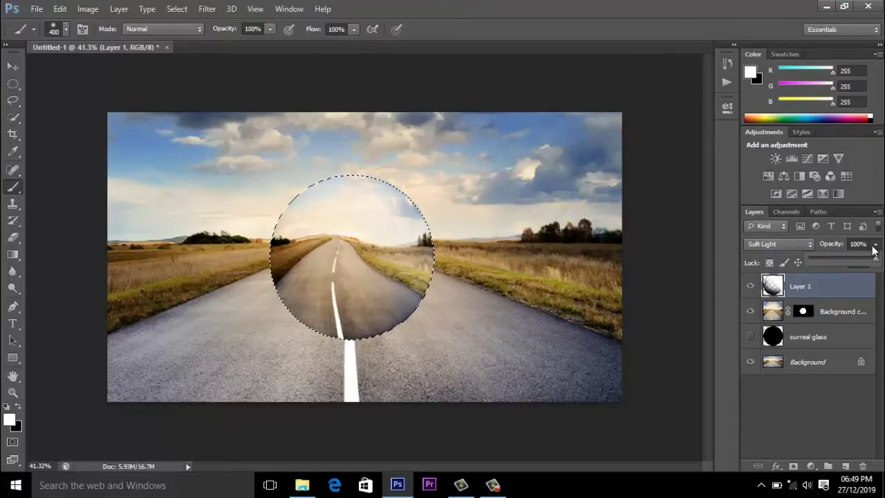
pyautogui.click(876, 244)
pyautogui.moveTo(873, 260); pyautogui.dragTo(858, 261)
pyautogui.moveTo(830, 224); pyautogui.dragTo(776, 223)
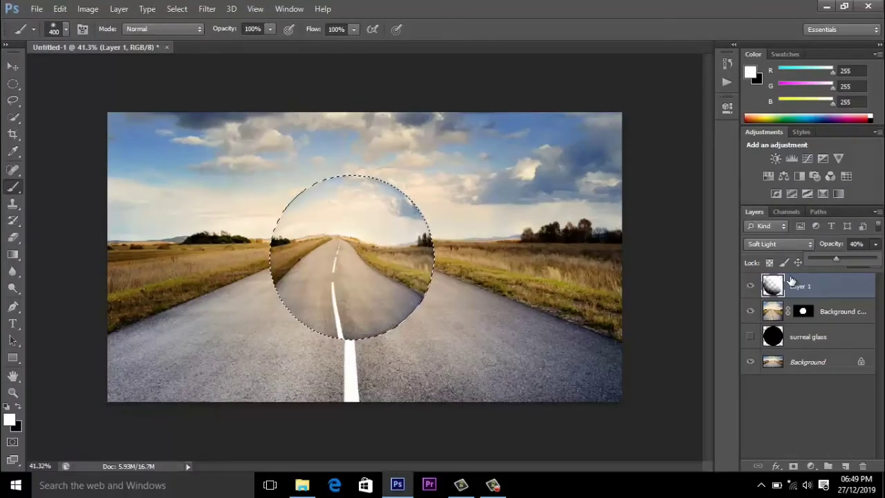
pyautogui.click(852, 318)
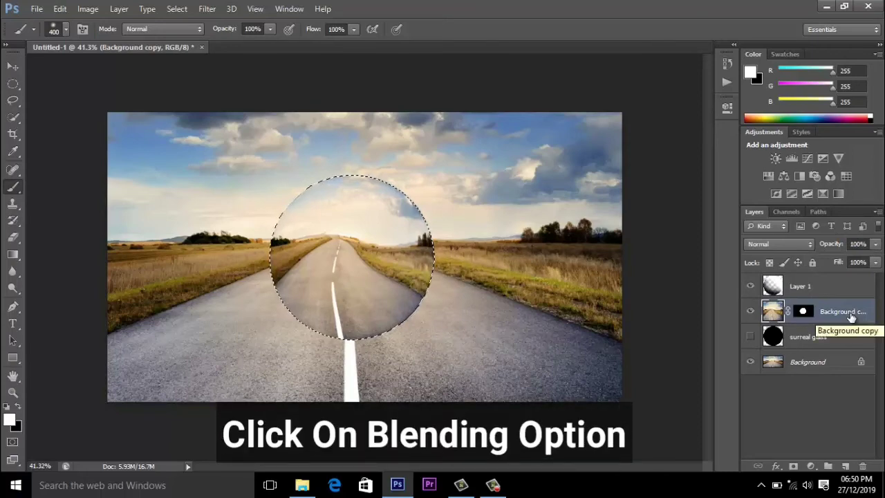
# - Enable a white Inner Glow on the Background copy, turning Inner Shadow off
pyautogui.rightClick(850, 316)
pyautogui.click(638, 74)
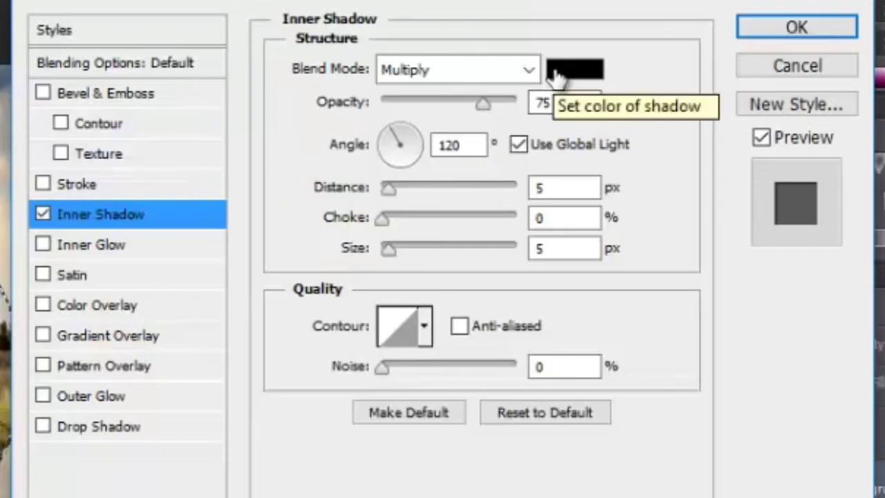
pyautogui.click(38, 247)
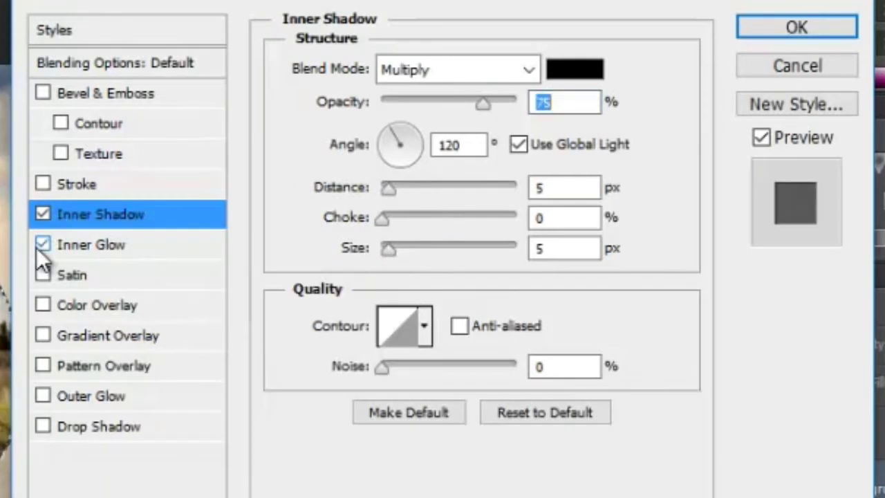
pyautogui.click(43, 215)
pyautogui.click(110, 253)
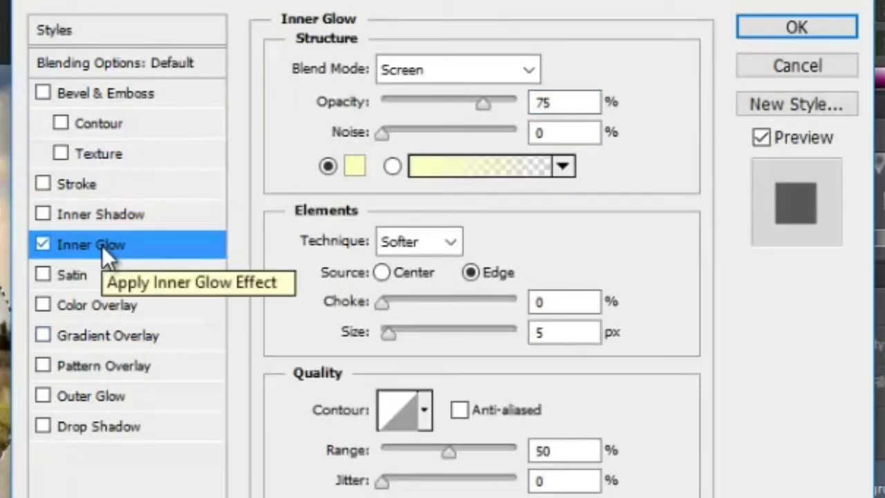
pyautogui.click(351, 168)
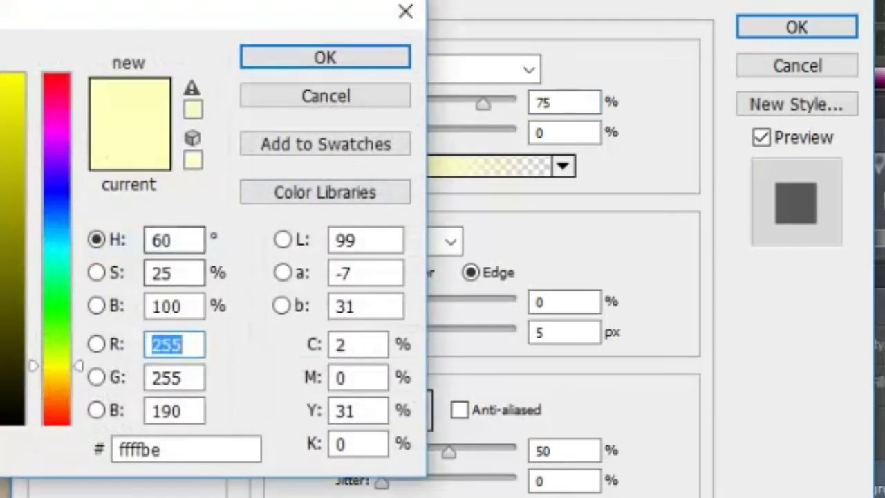
pyautogui.click(2, 74)
pyautogui.click(364, 57)
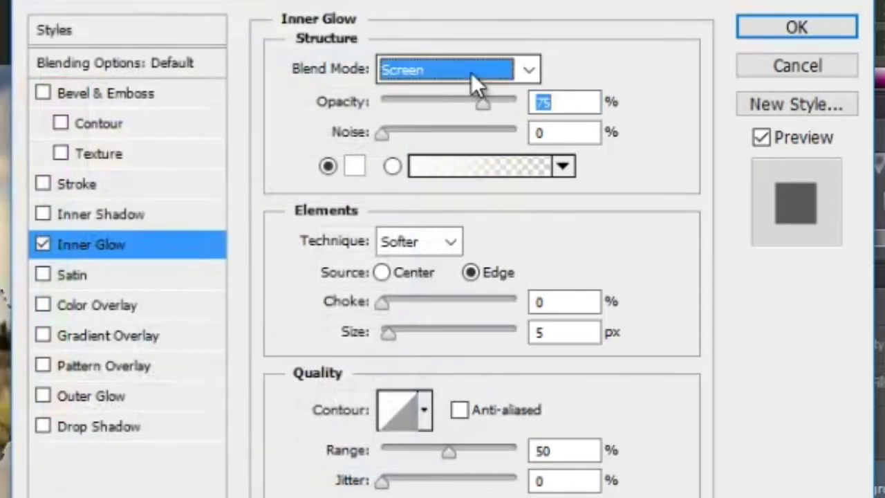
# - Set the Inner Glow to Overlay blending, 54 px size and 30% opacity, and apply it
pyautogui.click(472, 73)
pyautogui.click(442, 426)
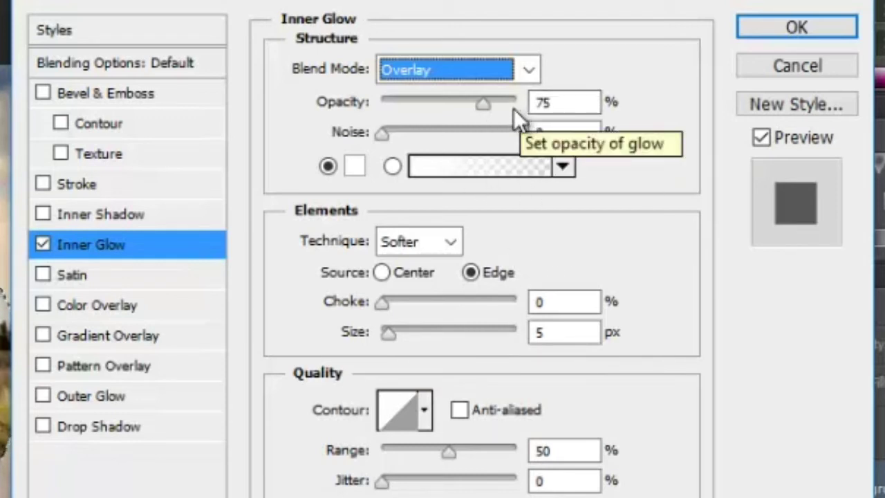
pyautogui.moveTo(390, 334); pyautogui.dragTo(418, 330)
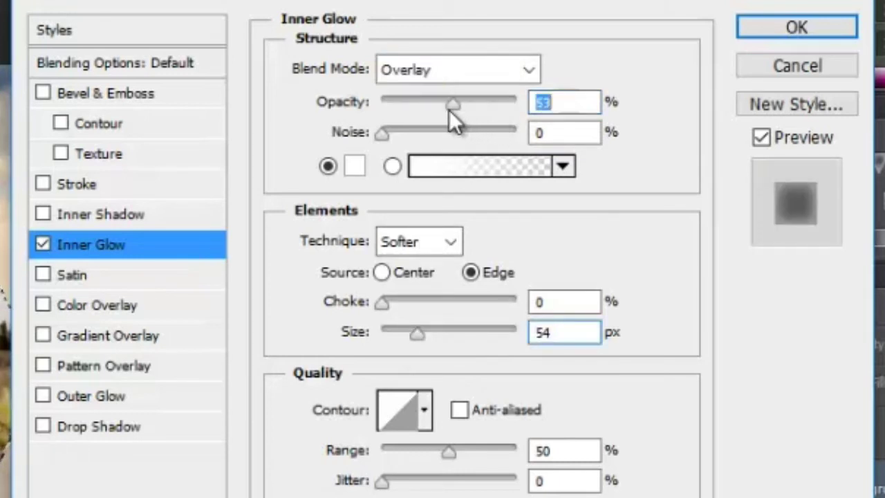
pyautogui.moveTo(430, 109); pyautogui.dragTo(423, 110)
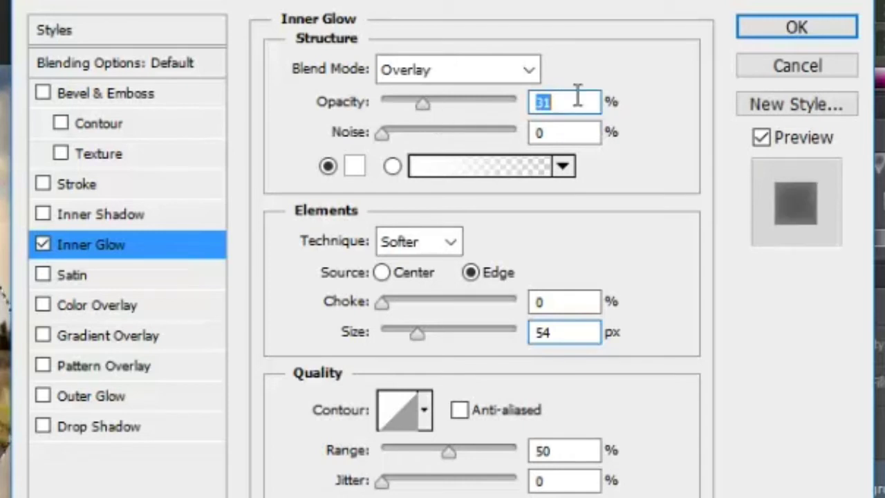
pyautogui.write('30')
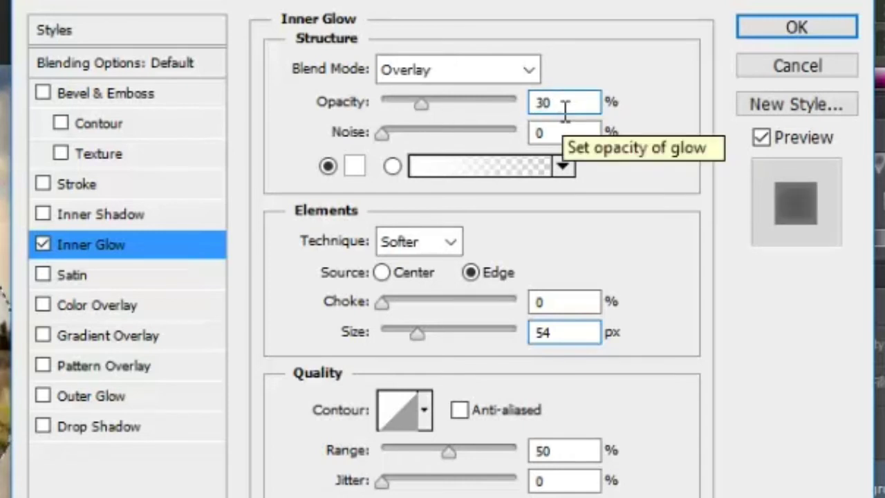
pyautogui.click(772, 29)
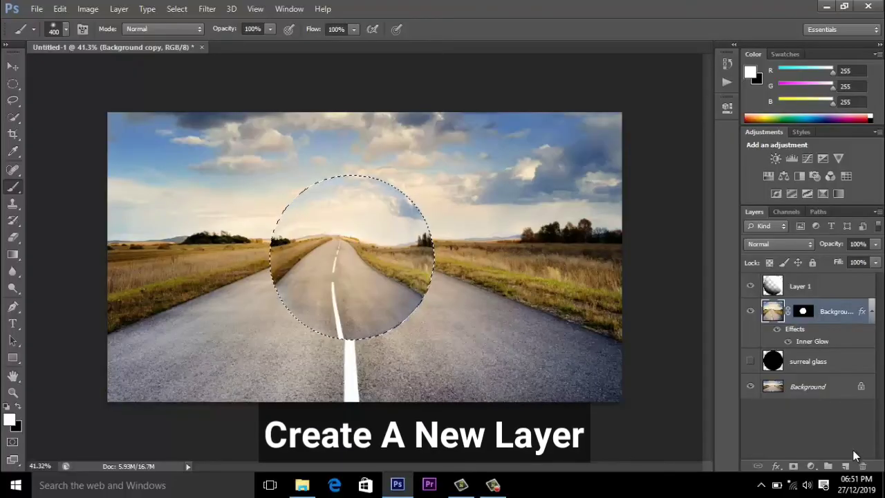
# - Add Layer 2 above Layer 1 and paint white light across the circle's top
pyautogui.click(816, 286)
pyautogui.click(843, 467)
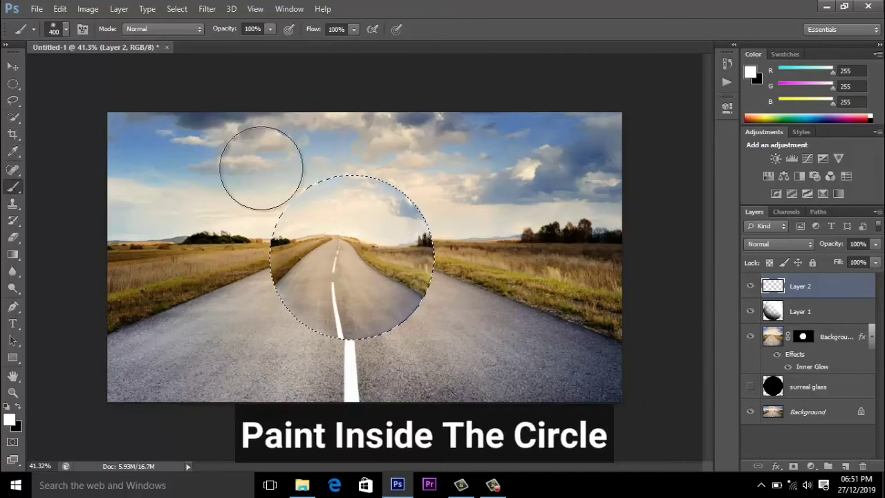
pyautogui.moveTo(347, 188)
pyautogui.mouseDown()
pyautogui.moveTo(404, 237)
pyautogui.moveTo(389, 208)
pyautogui.moveTo(431, 256)
pyautogui.mouseUp()
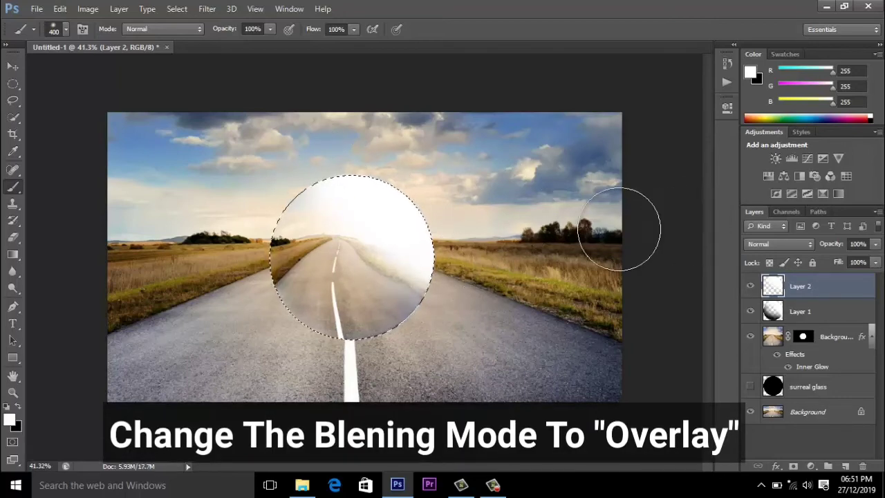
# - Blend Layer 2 as Overlay and lower its opacity to about 38%
pyautogui.click(802, 247)
pyautogui.click(758, 164)
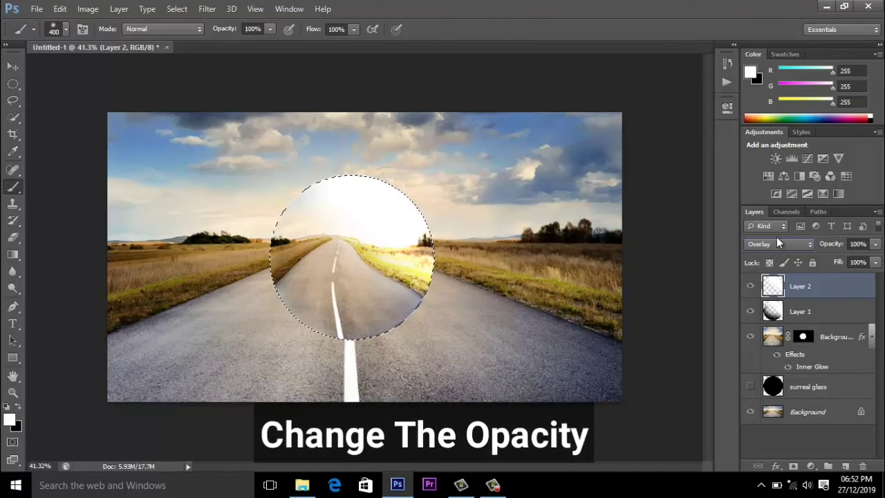
pyautogui.click(874, 244)
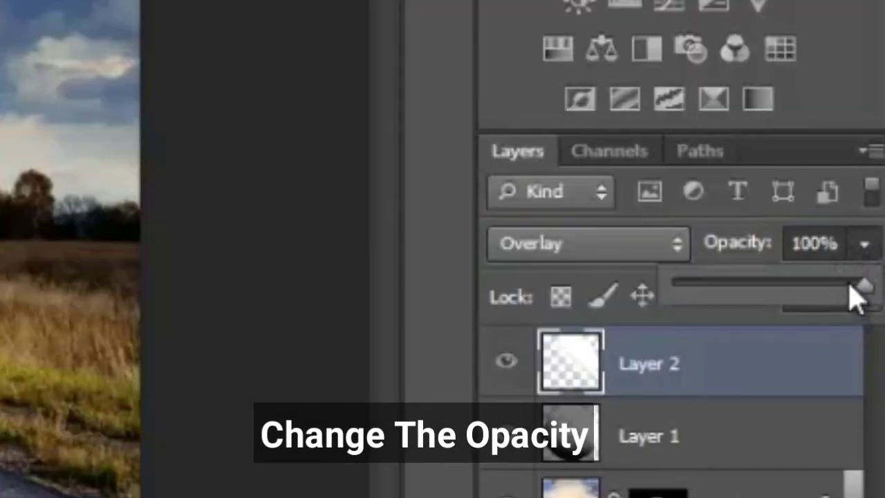
pyautogui.moveTo(850, 284); pyautogui.dragTo(749, 287)
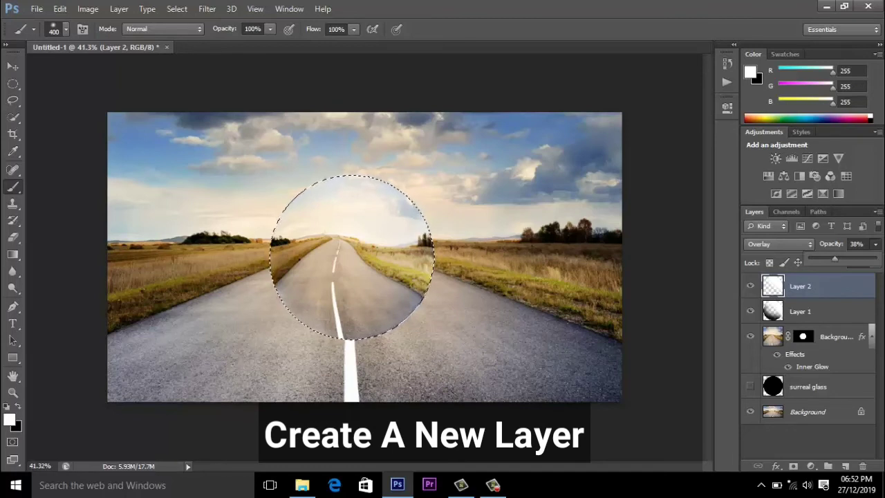
# - On a new layer, deselect the circle and paint a soft black dab
pyautogui.click(845, 466)
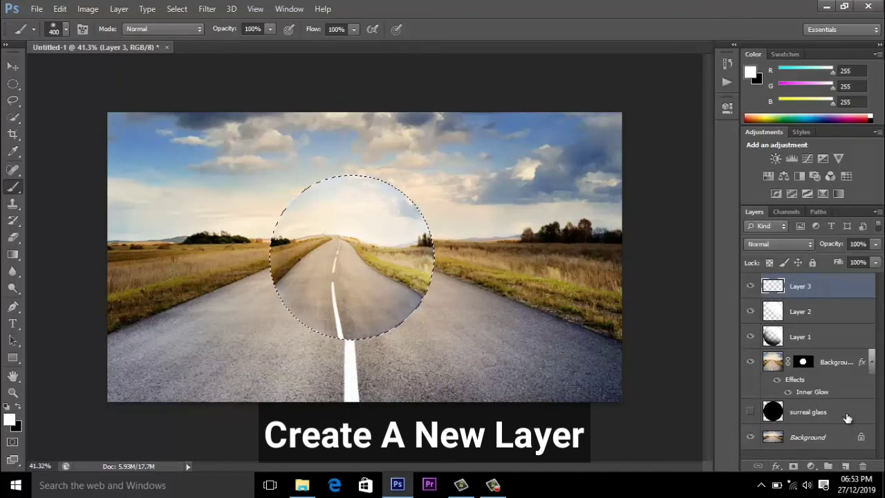
pyautogui.press('d')
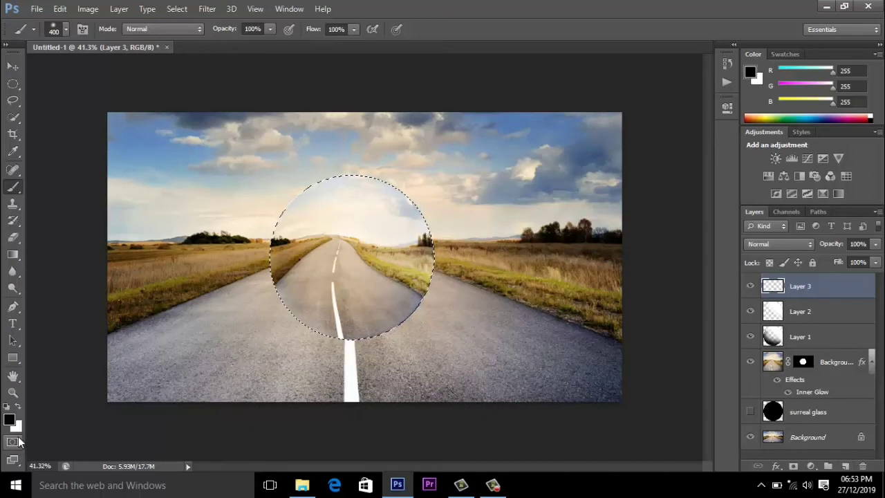
pyautogui.click(177, 8)
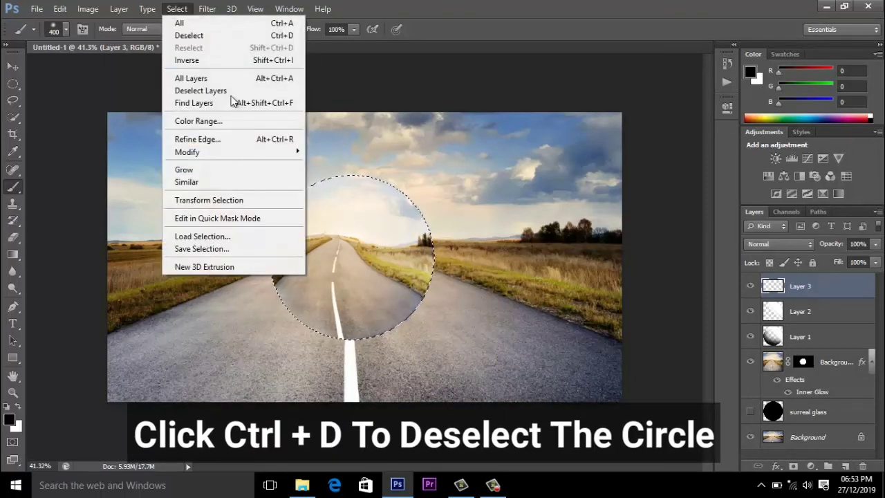
pyautogui.click(190, 36)
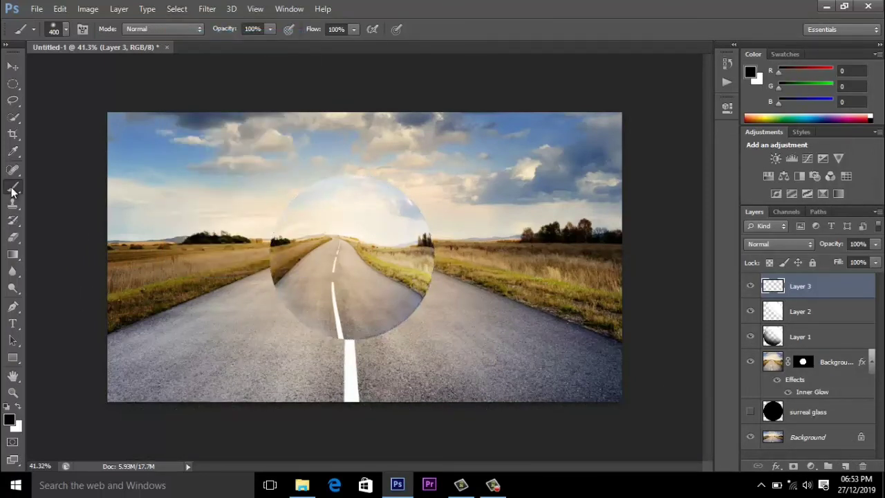
pyautogui.click(533, 283)
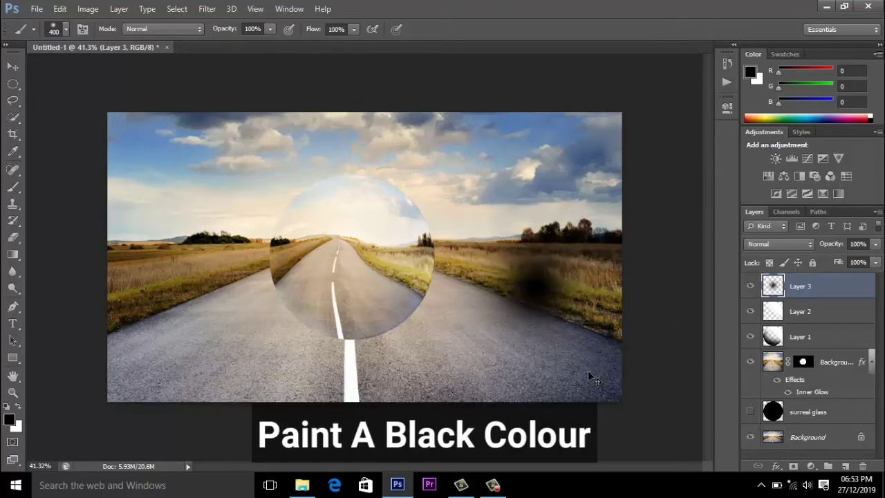
# - Transform the black dab into a flattened, widened shadow beneath the glass sphere
pyautogui.hotkey('ctrl', 't')
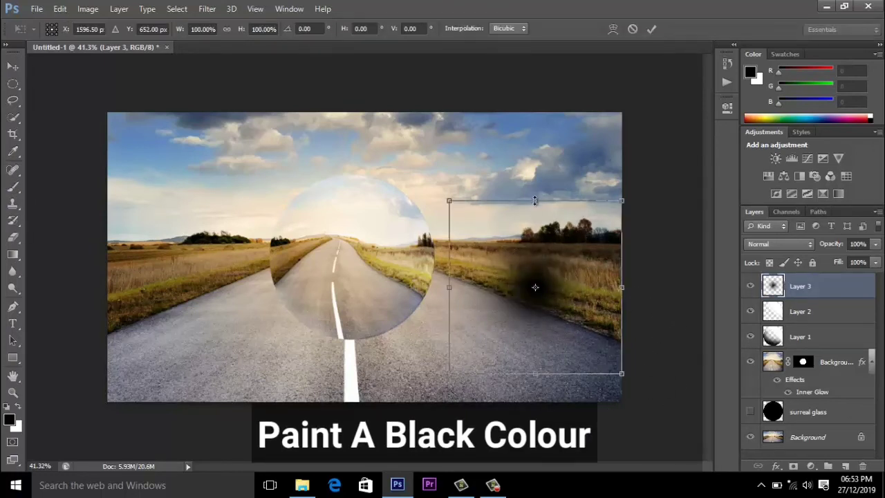
pyautogui.moveTo(534, 201); pyautogui.dragTo(534, 284)
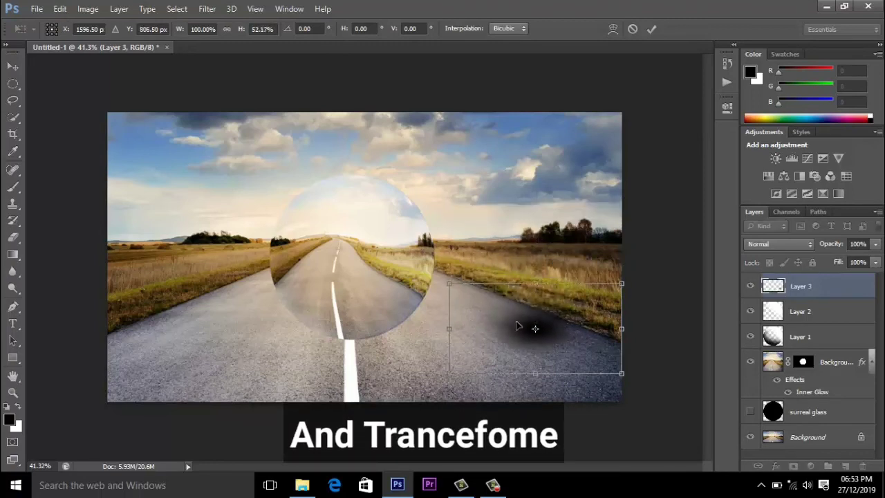
pyautogui.moveTo(516, 325); pyautogui.dragTo(334, 365)
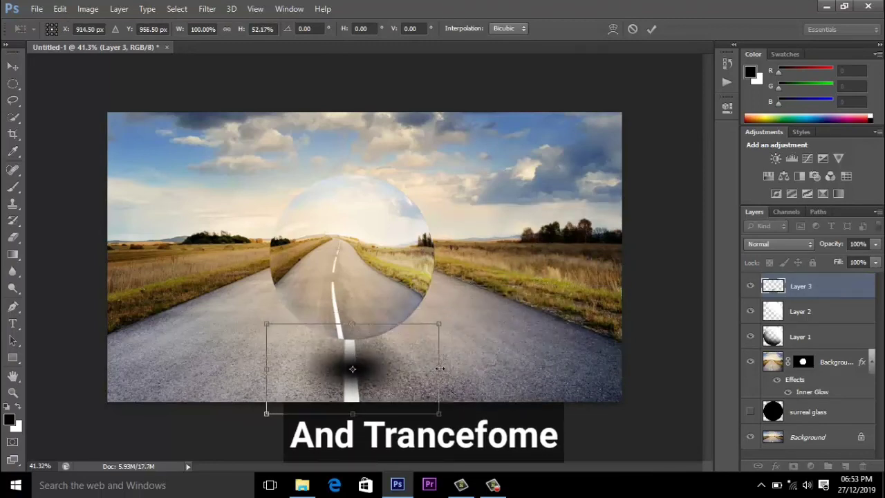
pyautogui.moveTo(440, 368); pyautogui.dragTo(489, 368)
pyautogui.moveTo(266, 368); pyautogui.dragTo(192, 366)
pyautogui.moveTo(377, 364)
pyautogui.mouseDown()
pyautogui.moveTo(385, 371)
pyautogui.moveTo(385, 360)
pyautogui.mouseUp()
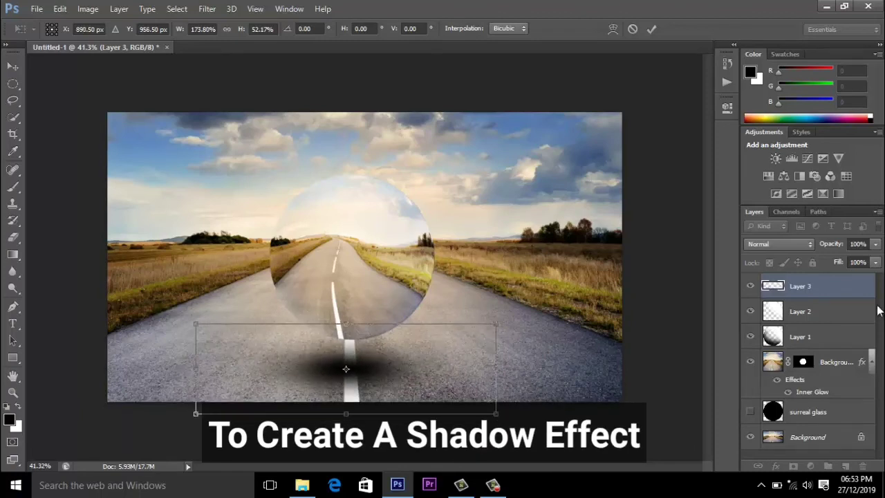
# - Blend the shadow layer as Linear Burn, flatten it further, and fade it to 40% opacity
pyautogui.click(773, 246)
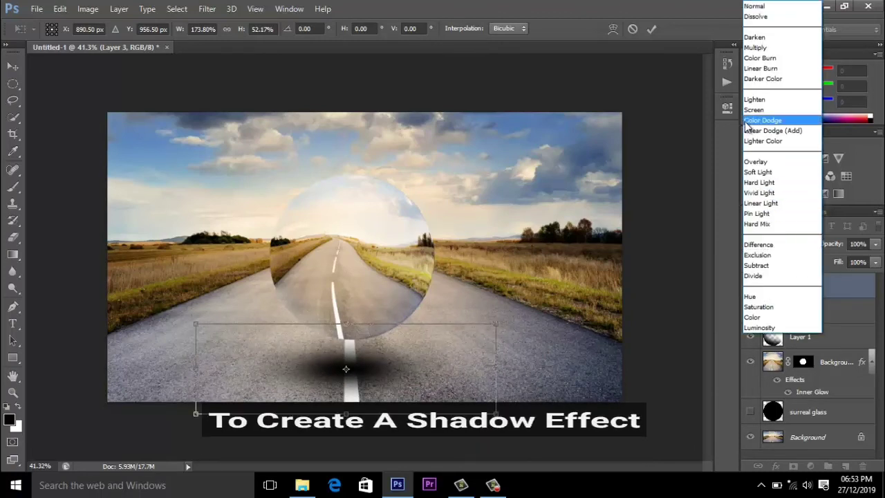
pyautogui.click(763, 68)
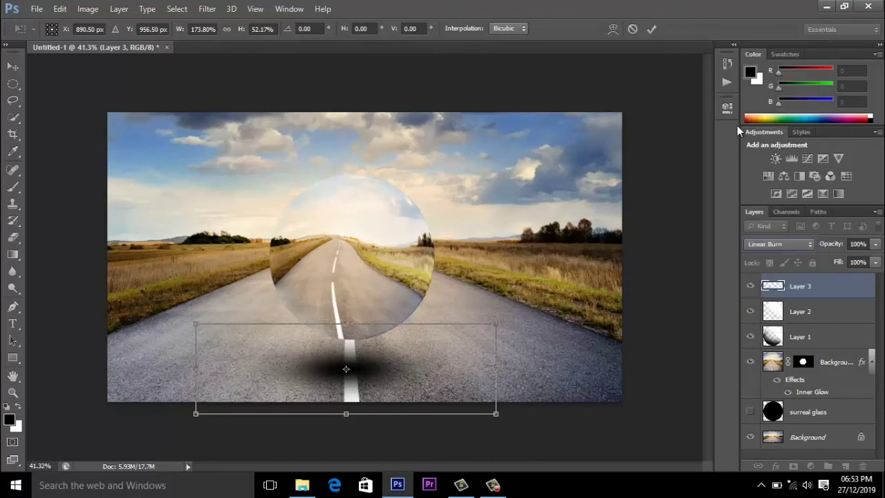
pyautogui.moveTo(346, 323); pyautogui.dragTo(346, 348)
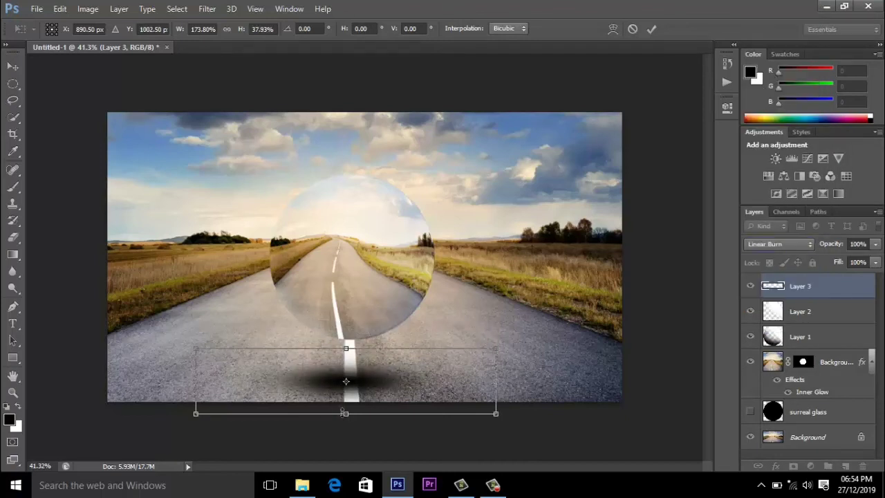
pyautogui.moveTo(346, 408); pyautogui.dragTo(345, 399)
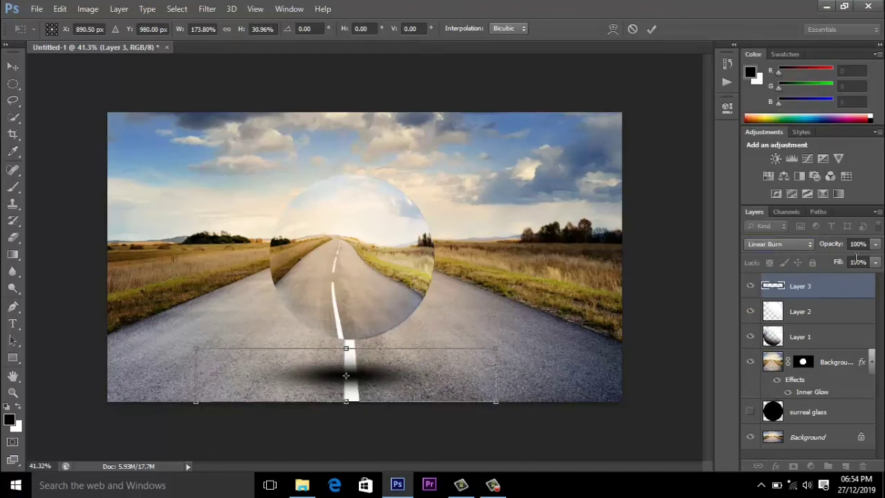
pyautogui.click(874, 244)
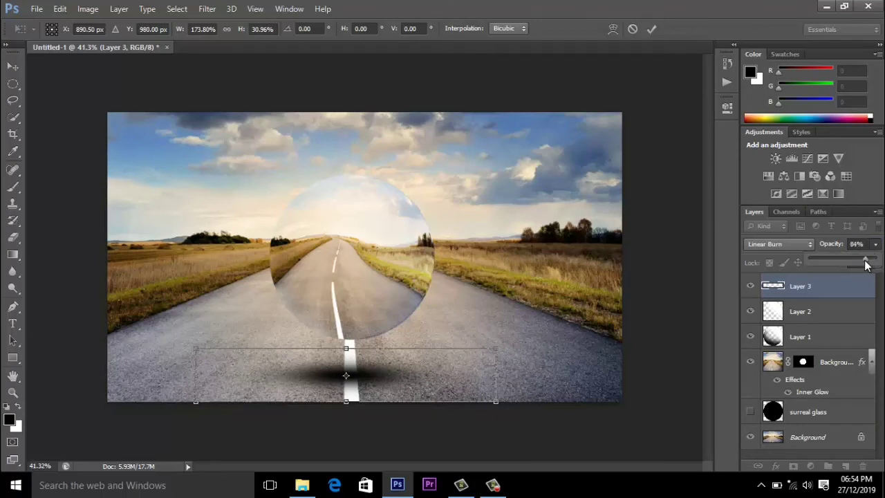
pyautogui.moveTo(866, 265); pyautogui.dragTo(850, 265)
pyautogui.moveTo(495, 401); pyautogui.dragTo(517, 396)
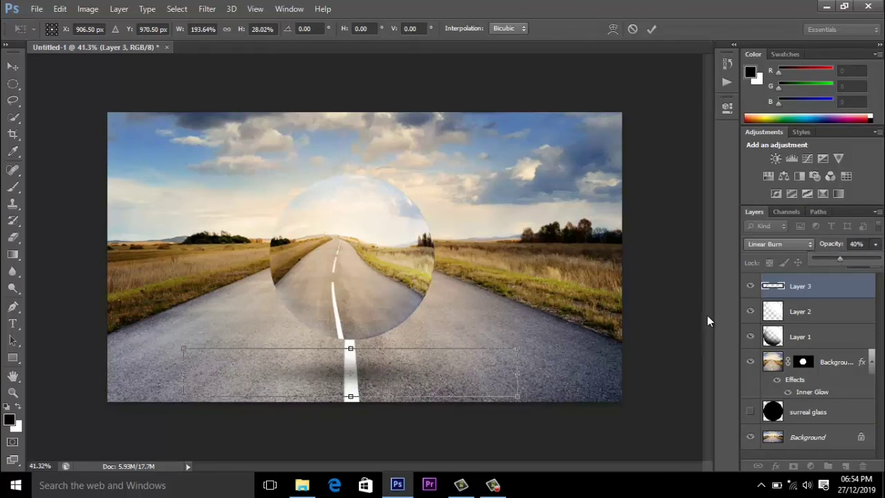
# - Commit the shadow transform and bring up File > Save for Web
pyautogui.click(650, 28)
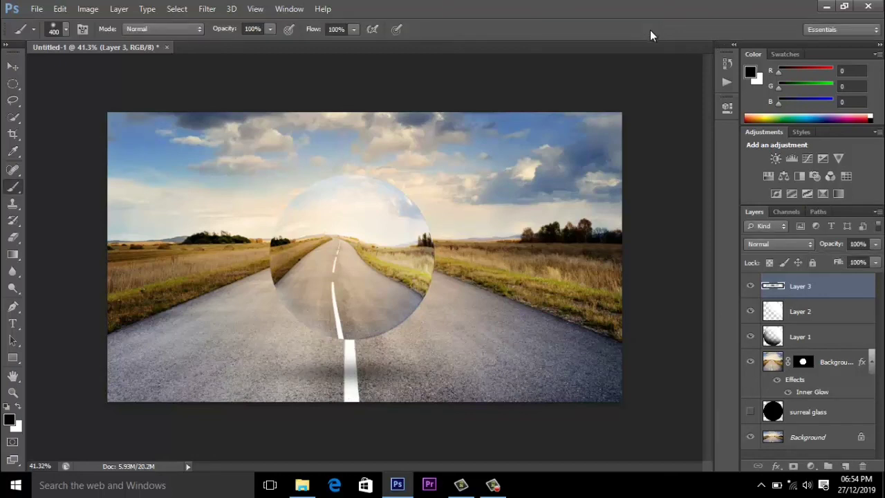
pyautogui.hotkey('alt', ',')
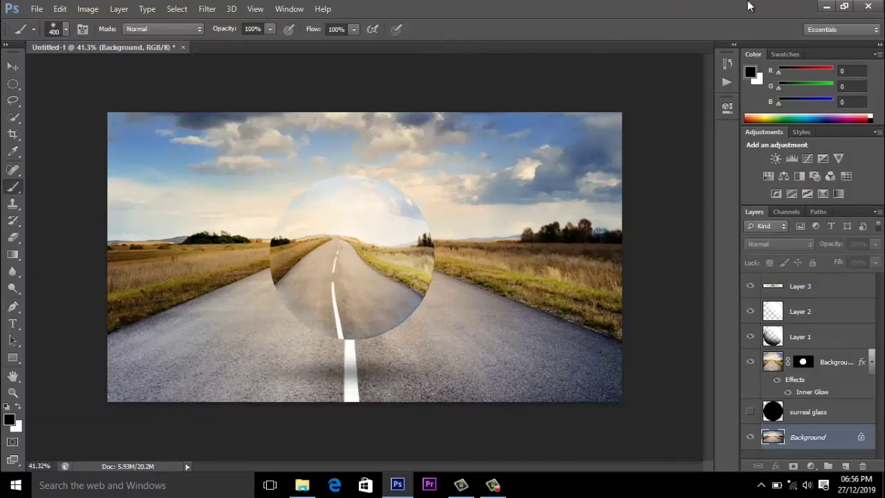
pyautogui.click(35, 9)
pyautogui.click(75, 190)
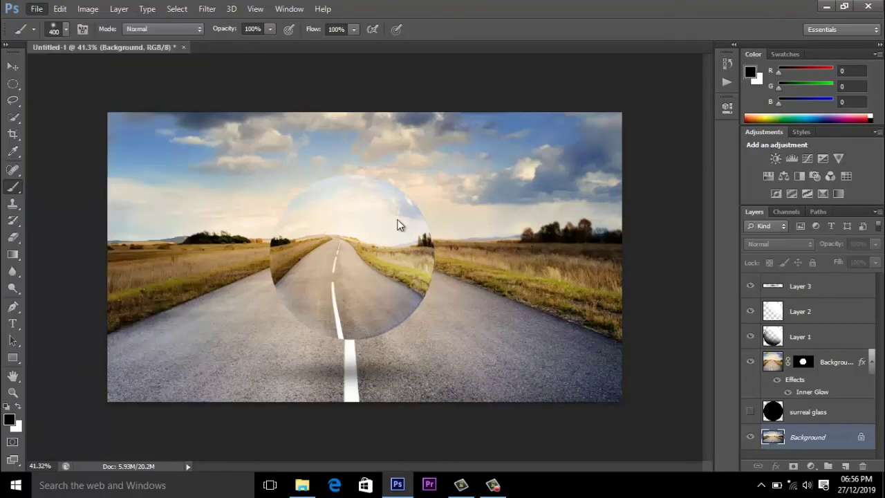